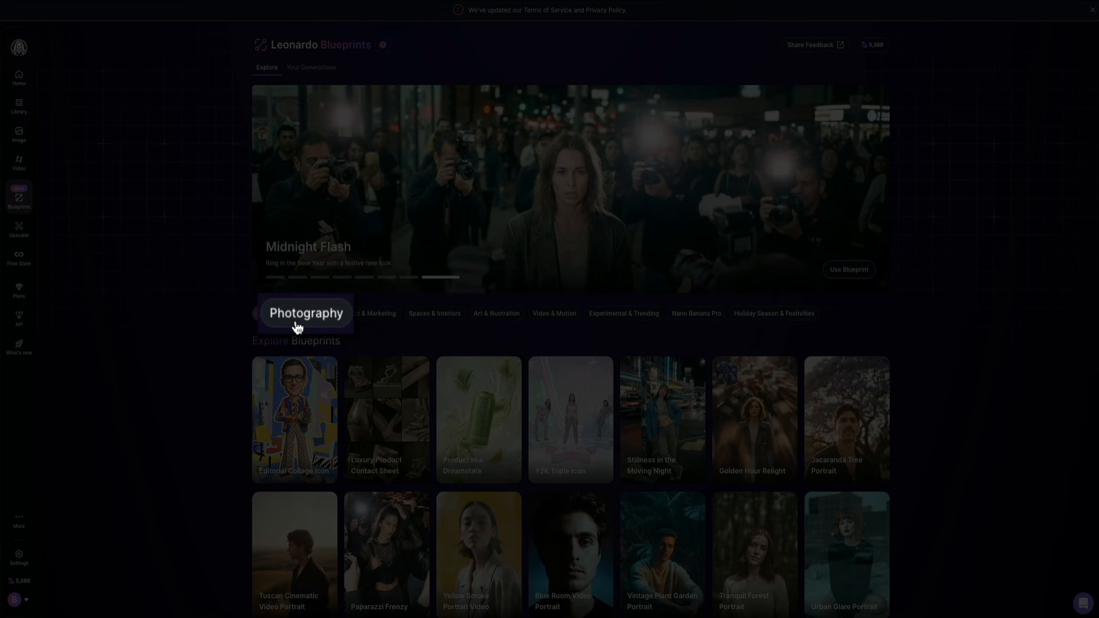
Filter the blueprints to Photography and open the Magazine Editorial Portrait blueprint
click(301, 318)
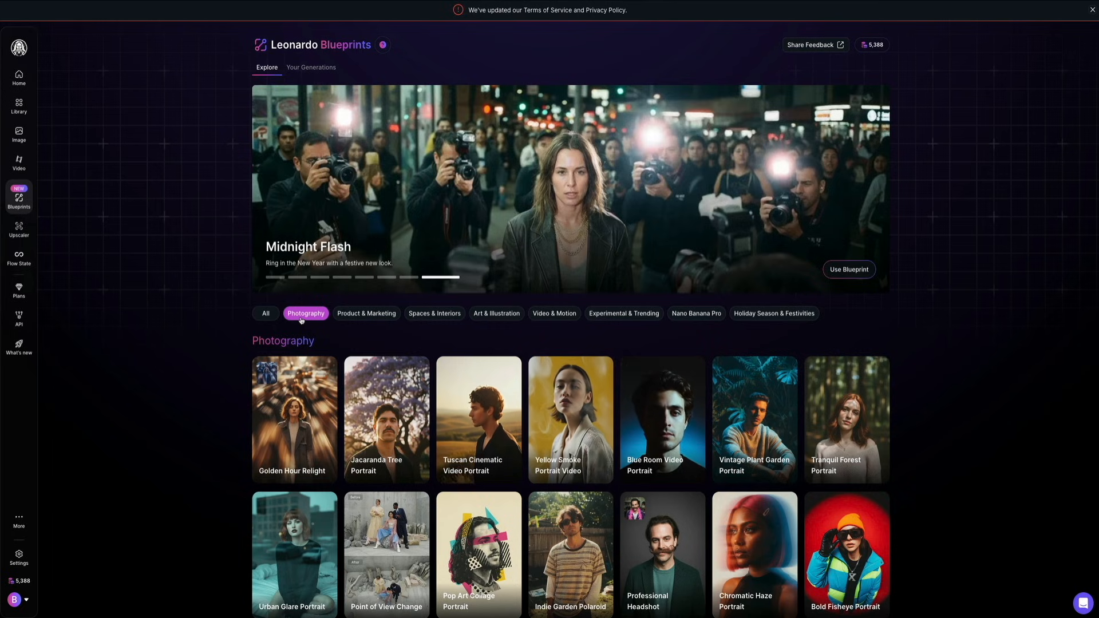
scroll(217, 358, down, 1)
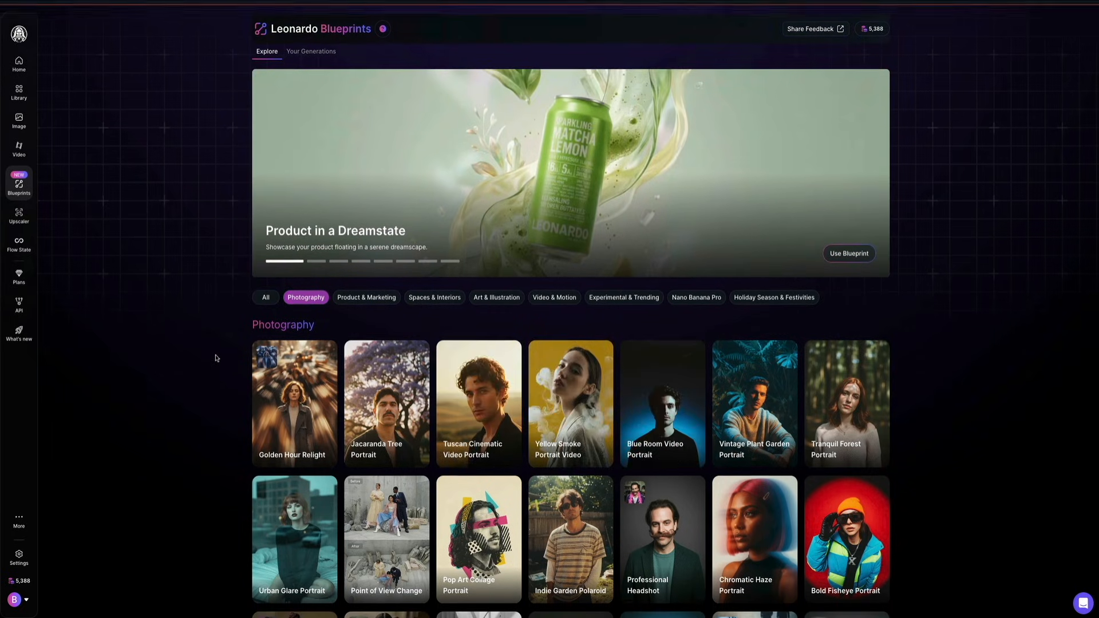
scroll(217, 358, down, 5)
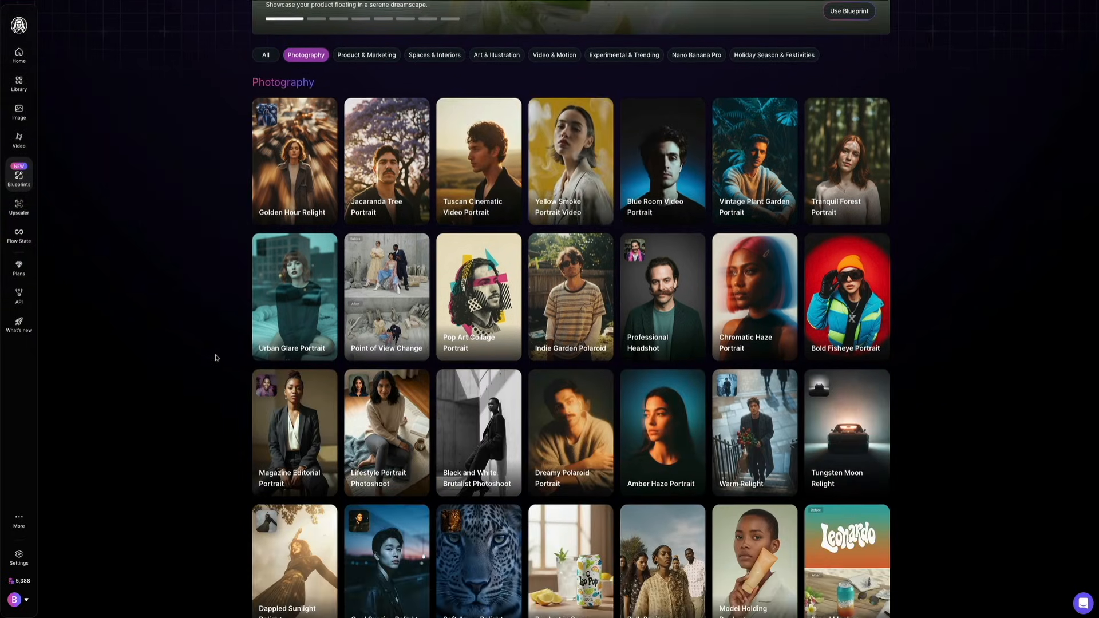
mouse_move(327, 451)
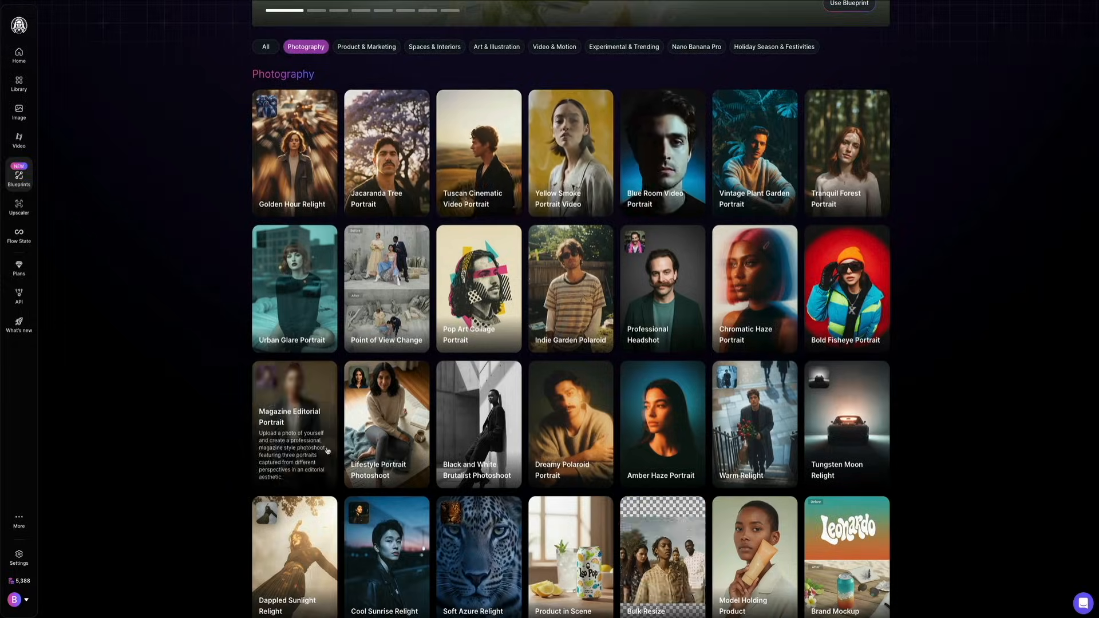
mouse_move(360, 479)
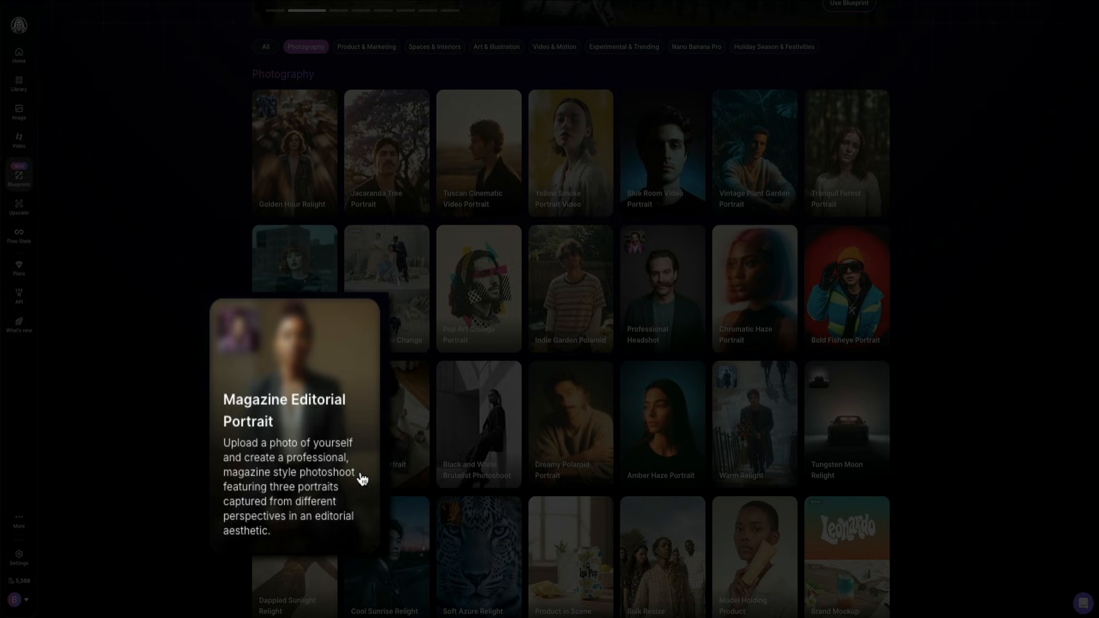
click(362, 477)
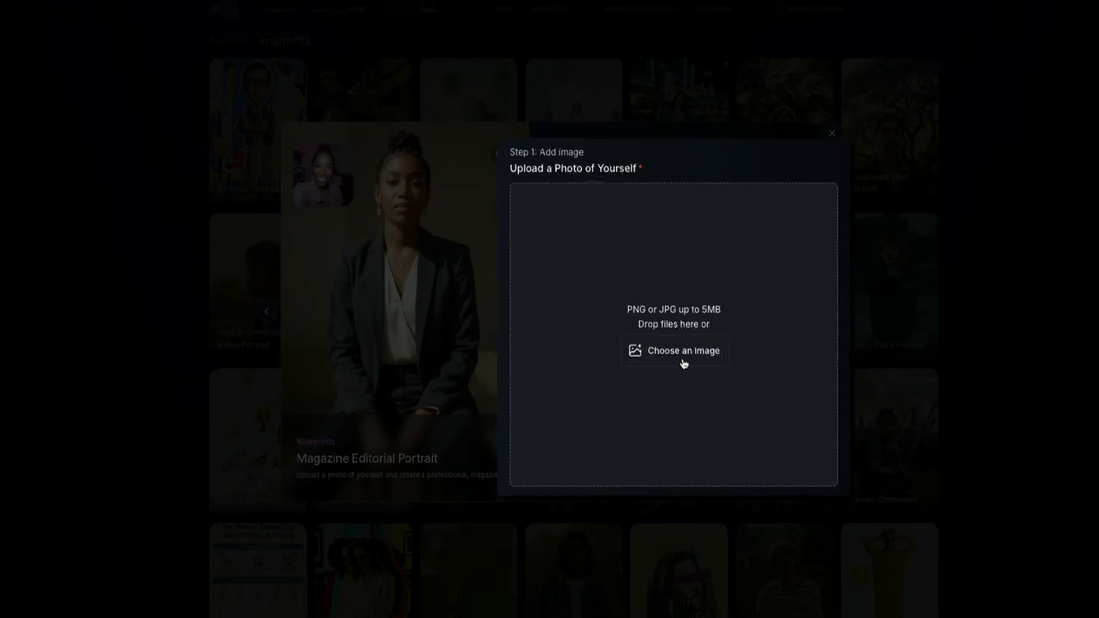
Add the previously uploaded headshot in a white shirt on a plain black background as the source photo and generate the editorial portraits
click(709, 373)
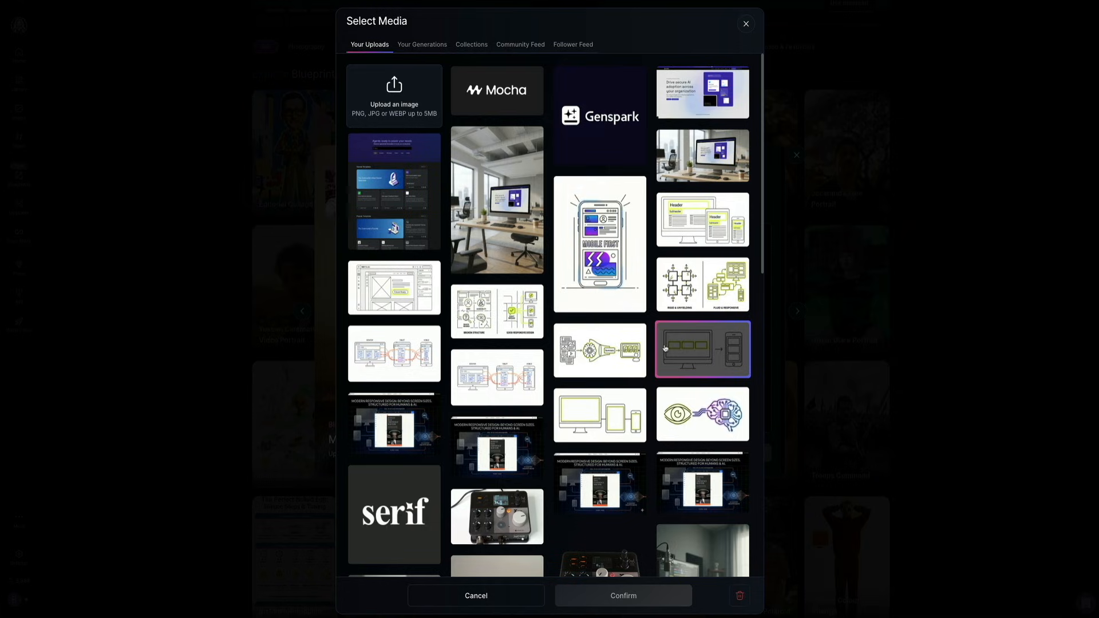
scroll(664, 347, down, 7)
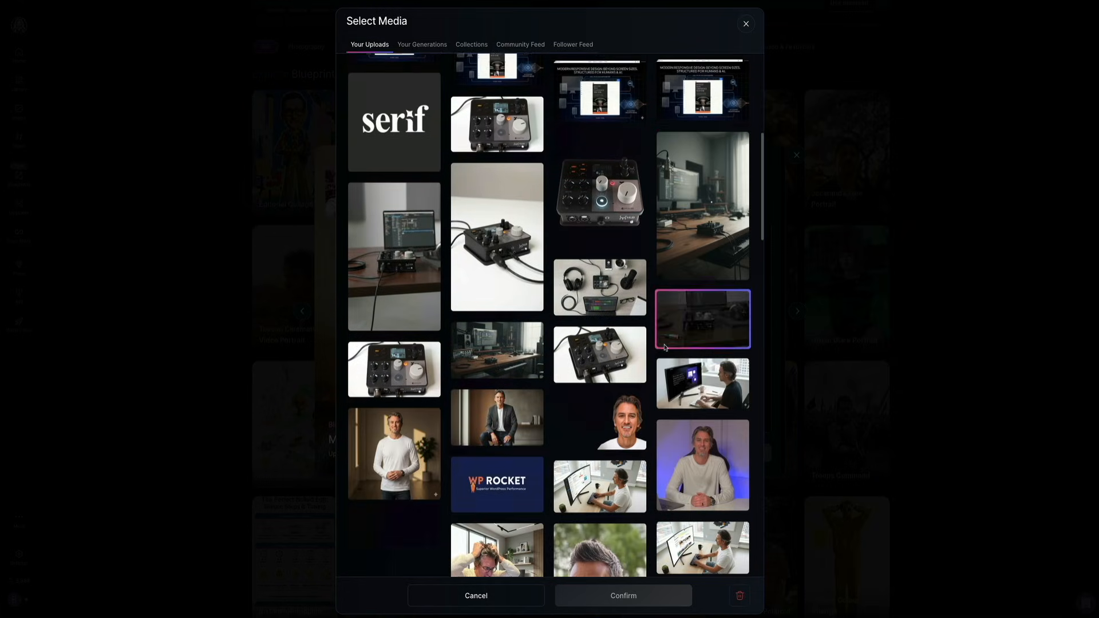
click(596, 406)
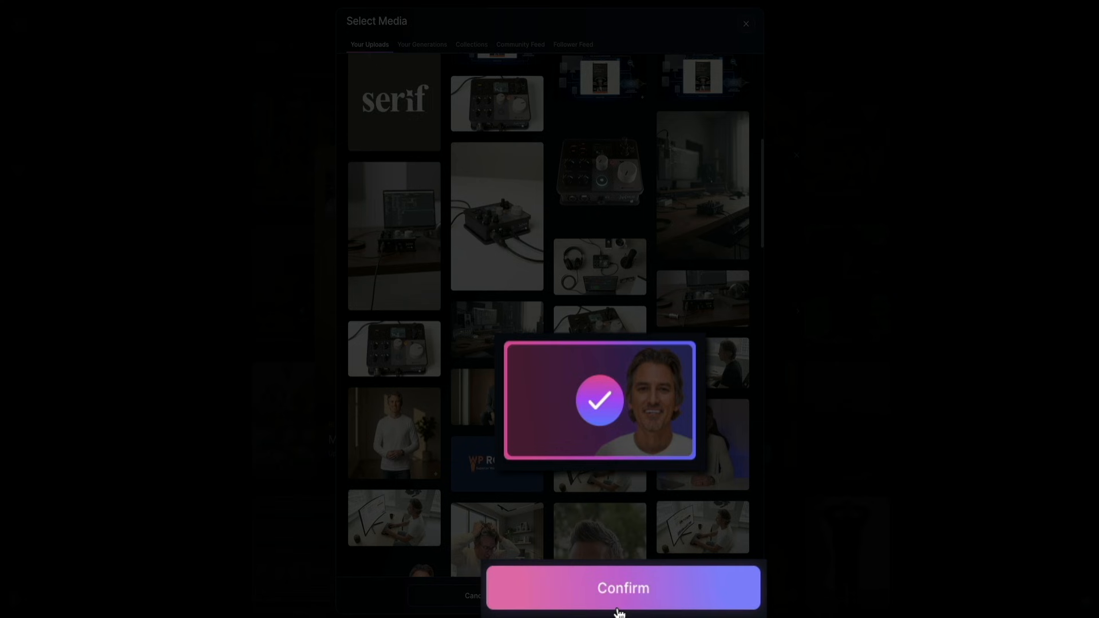
click(619, 609)
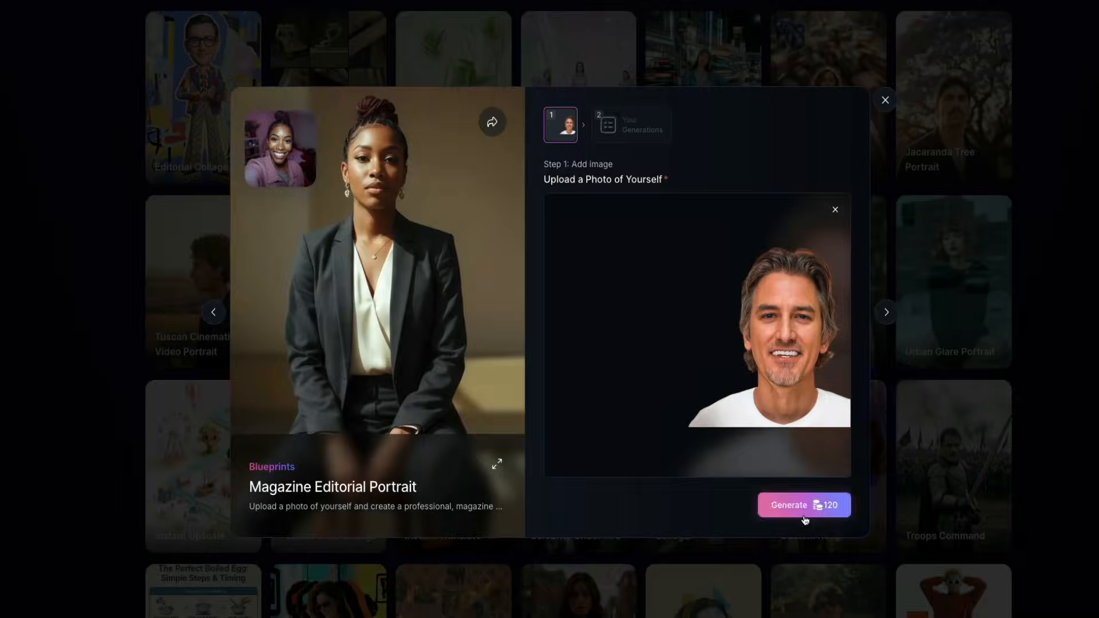
click(804, 514)
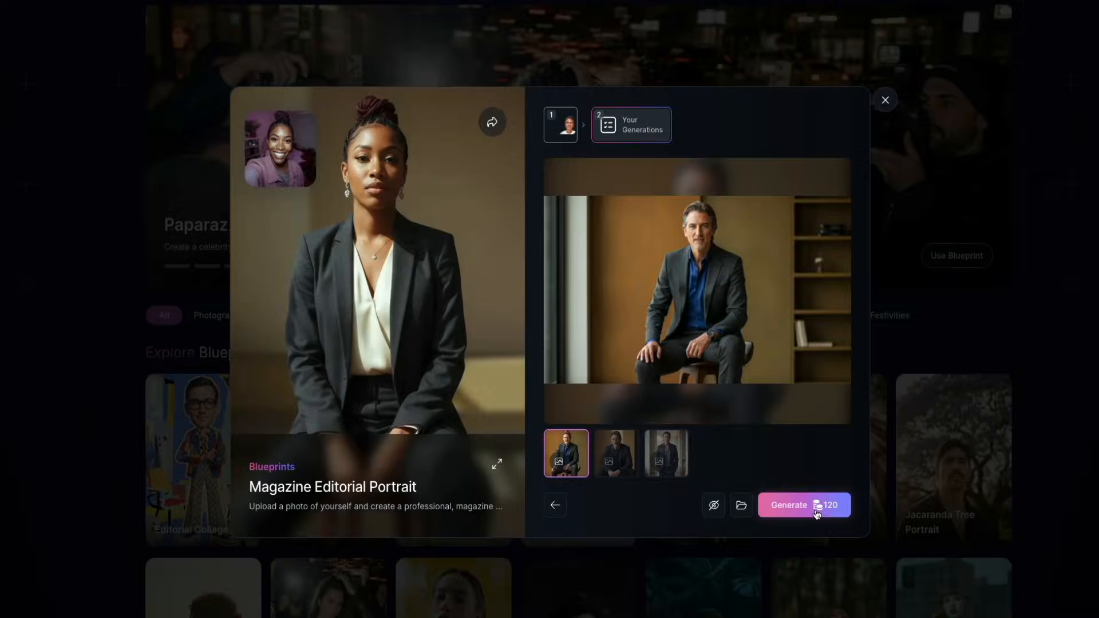
Open the third generated portrait, standing in the hallway, and generate an edit with the prompt "Add a thin silver chain around his neck."
mouse_move(805, 314)
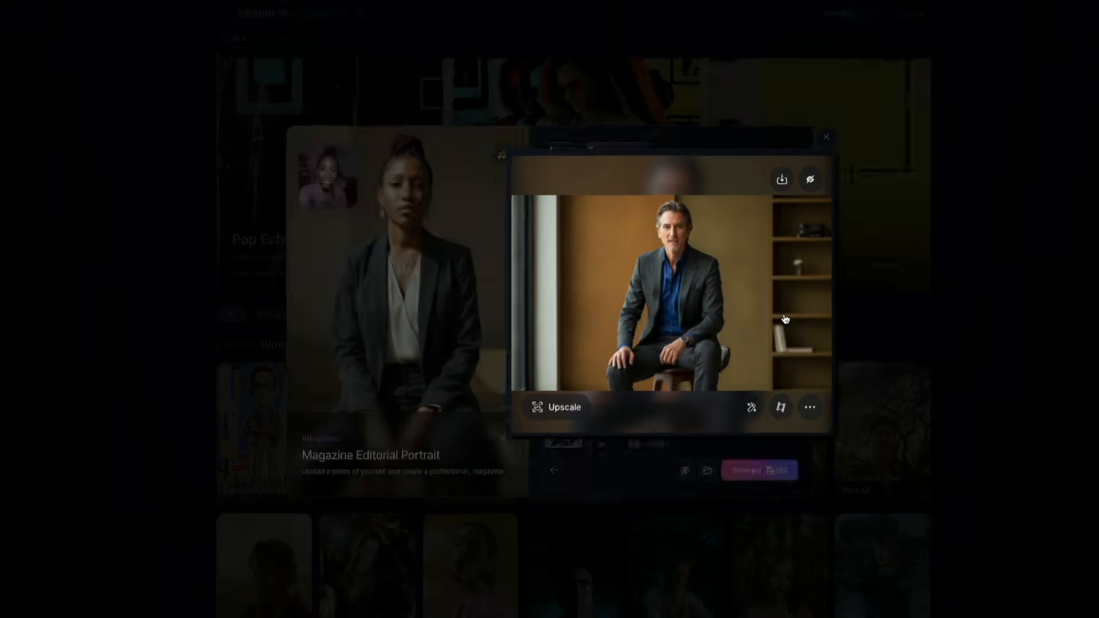
click(738, 312)
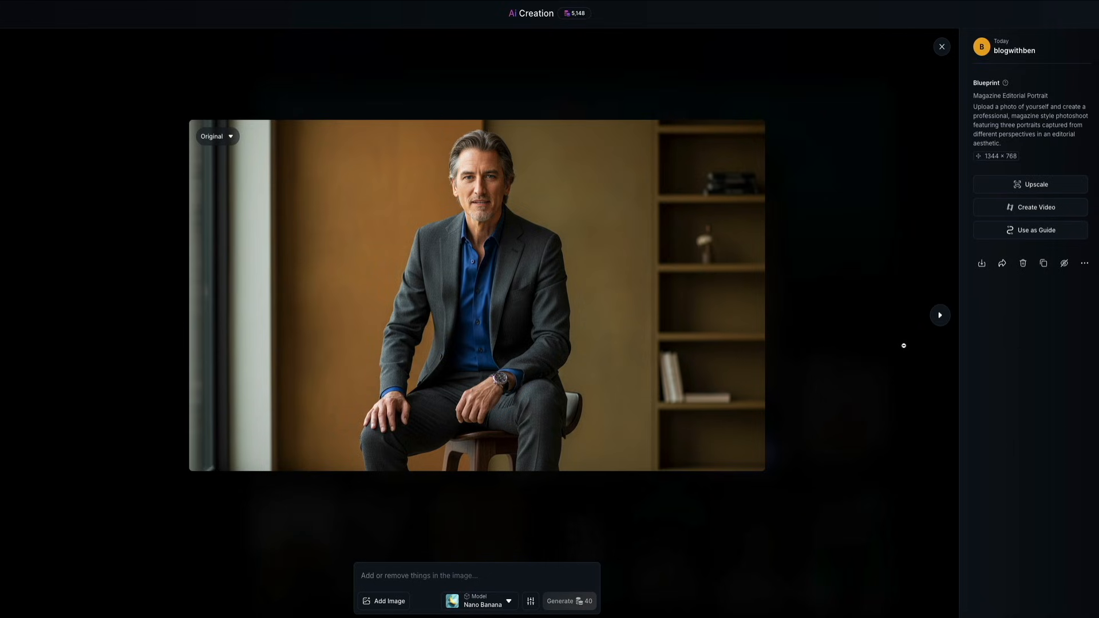
click(937, 321)
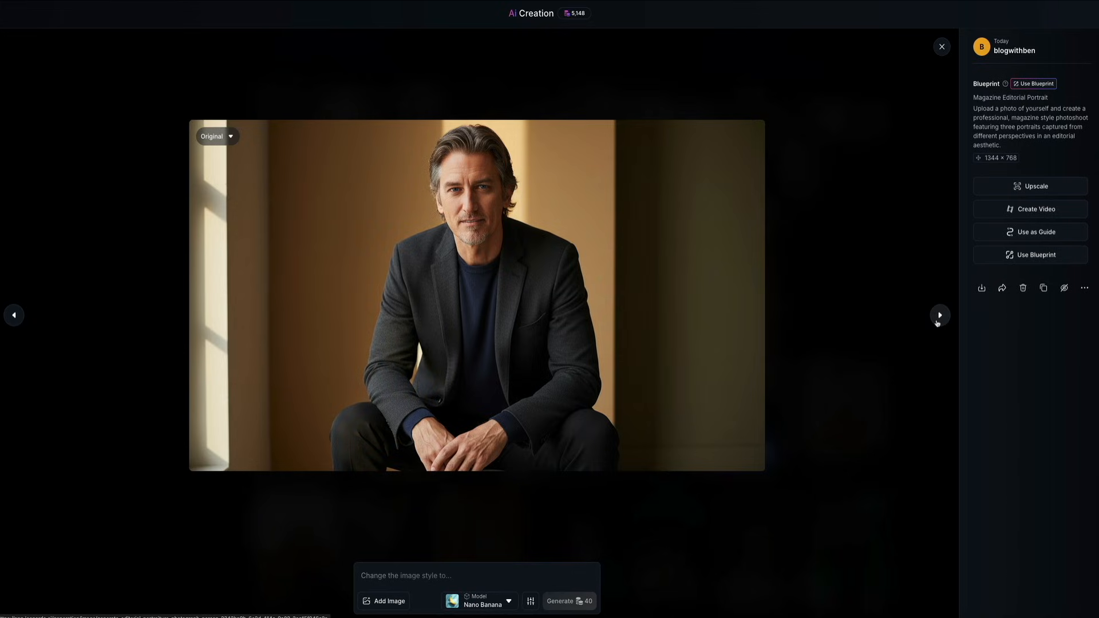
click(938, 319)
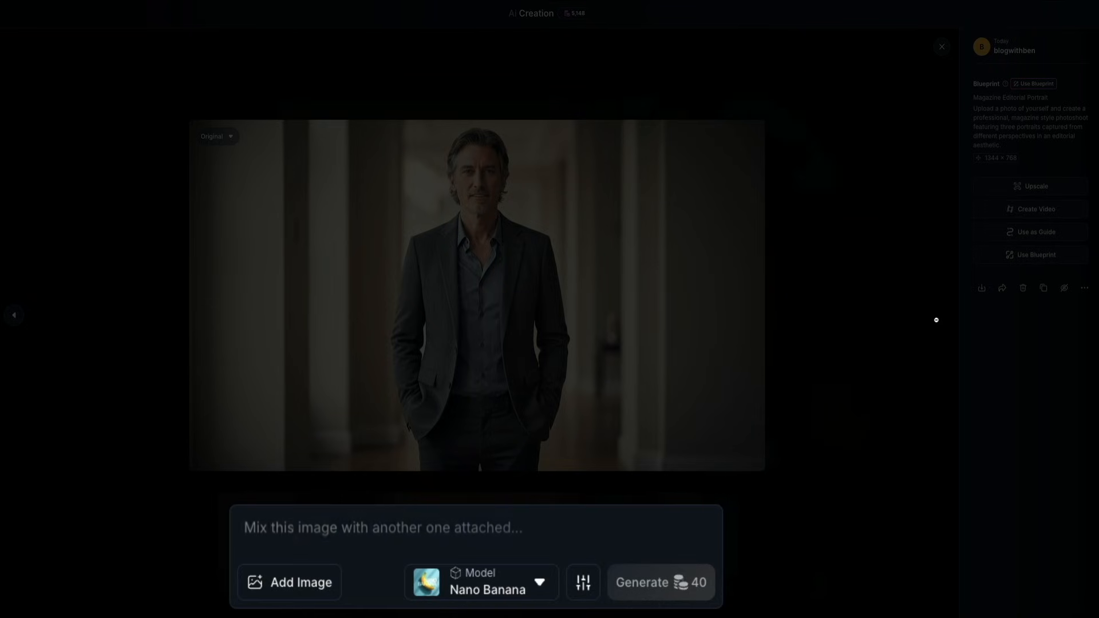
click(326, 544)
text(Add a )
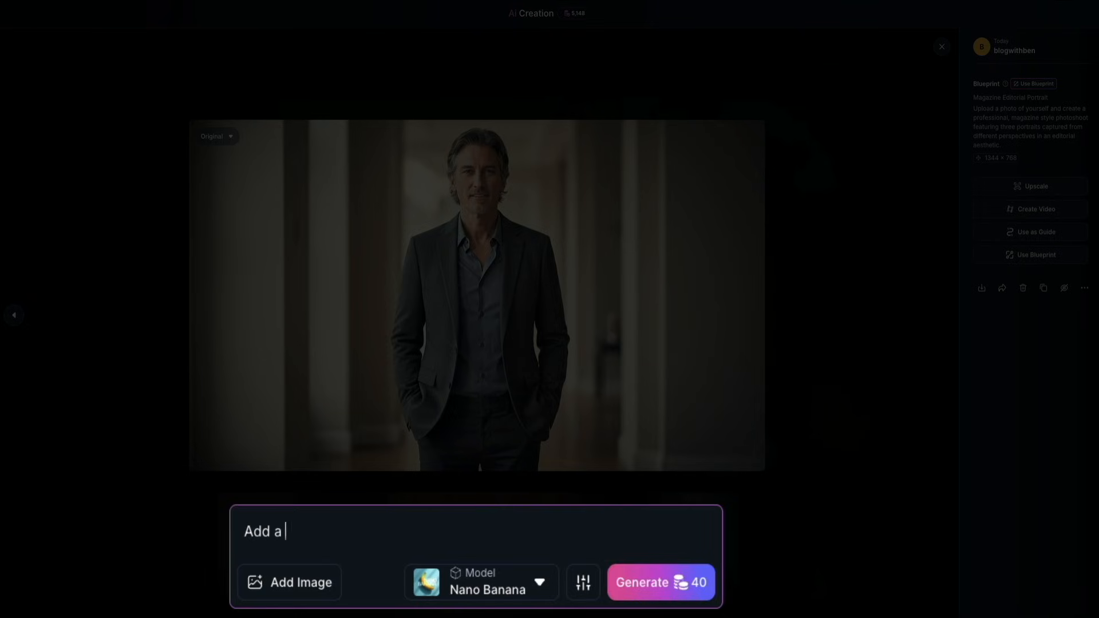
text(thin silver chain around his neck.)
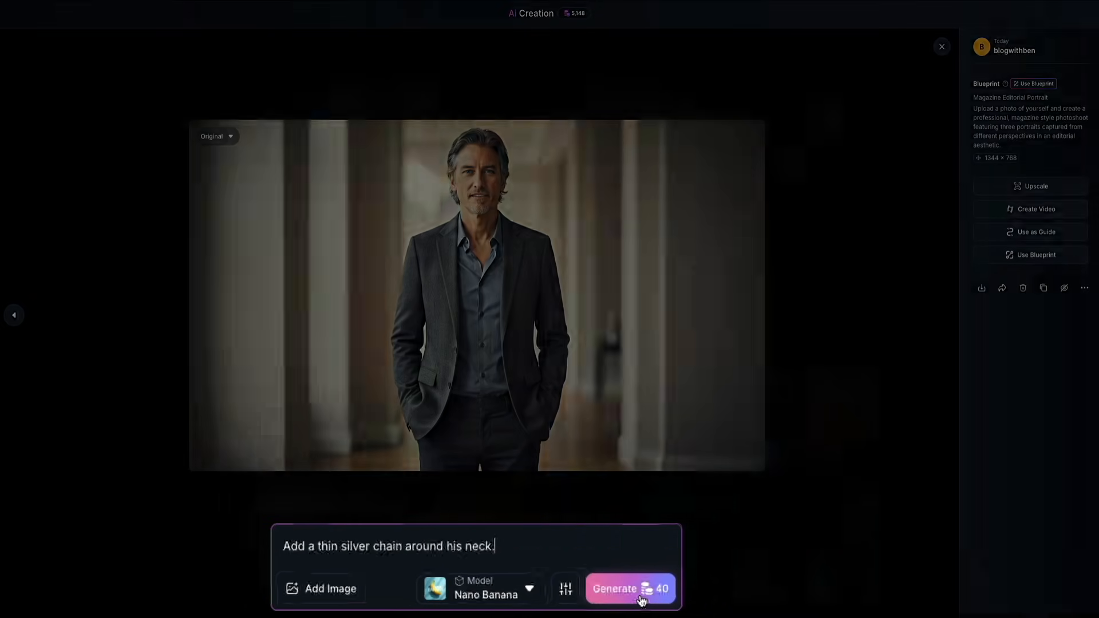
click(675, 597)
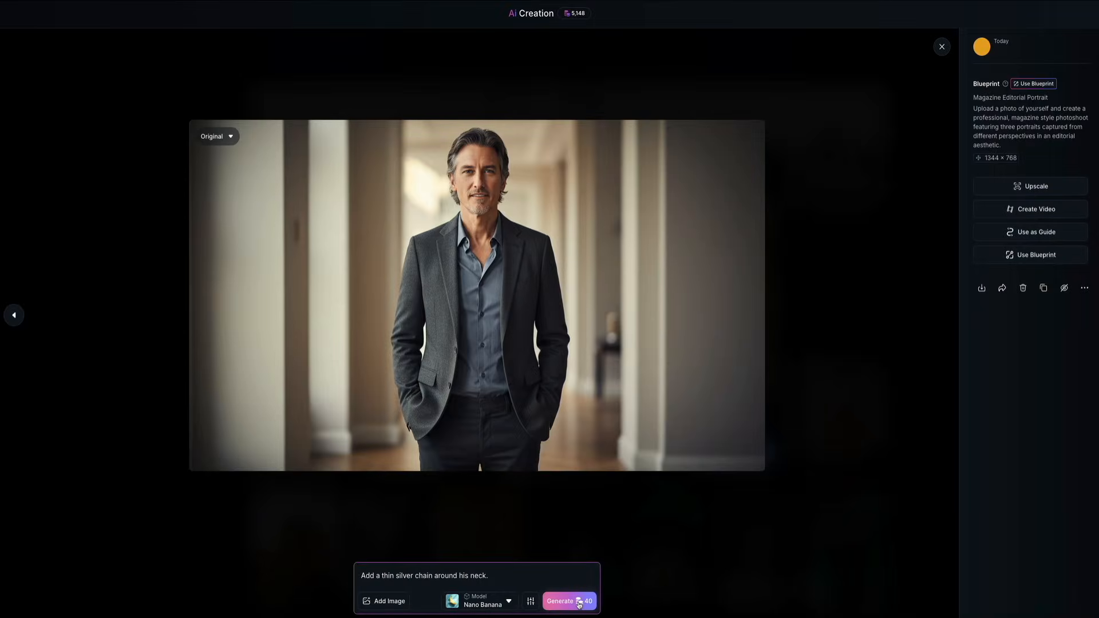
Leave the blueprint and examine the silver chain version of the portrait at full size in the library
click(941, 46)
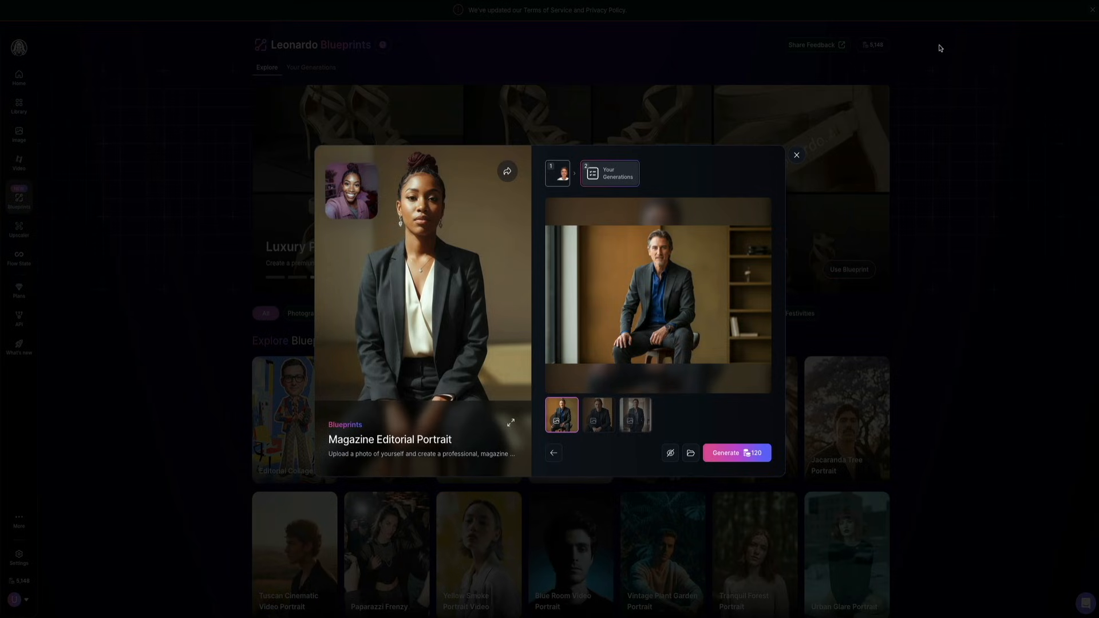
click(797, 156)
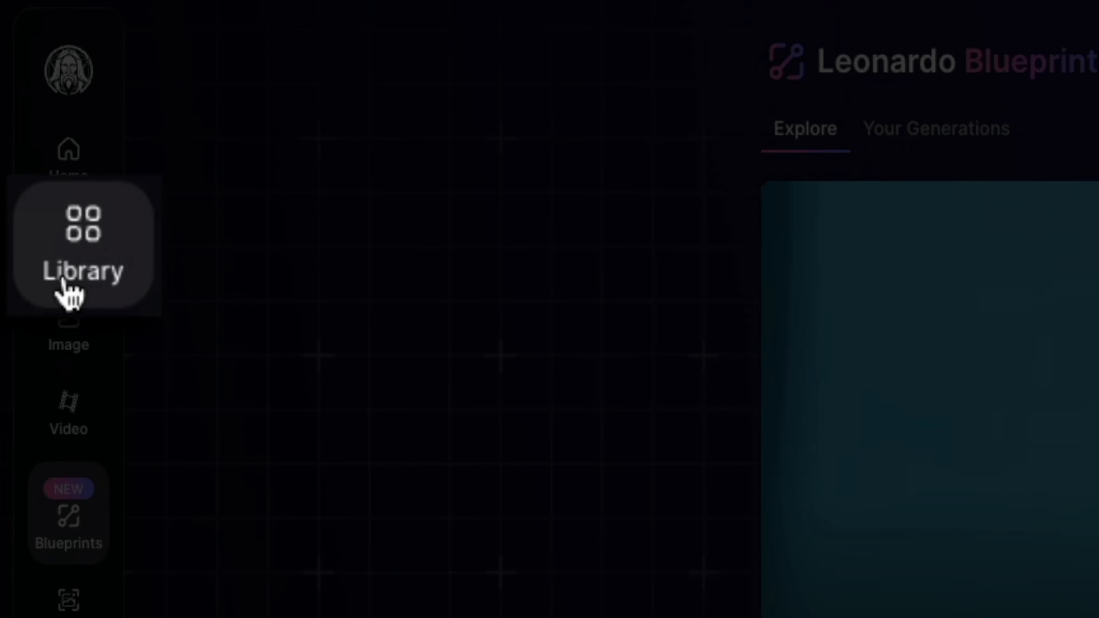
click(64, 284)
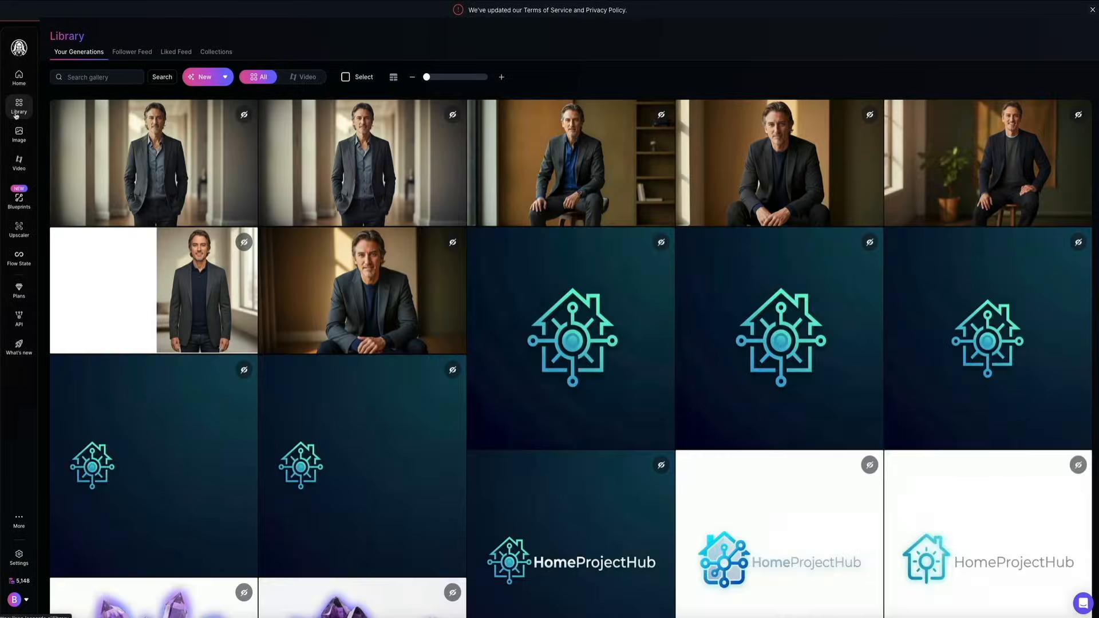
mouse_move(111, 165)
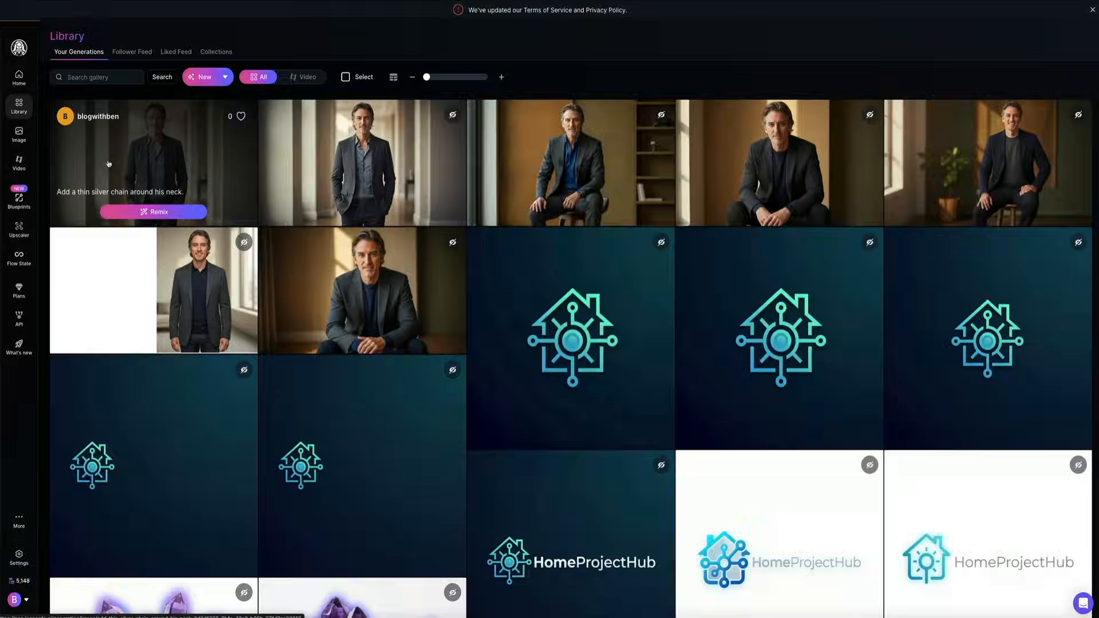
click(109, 163)
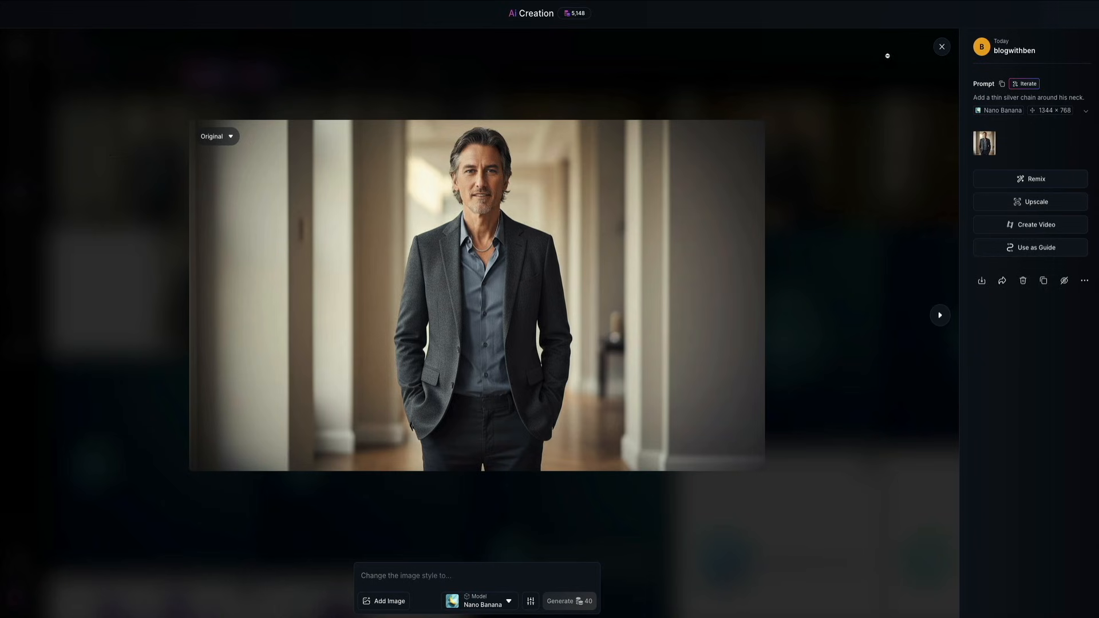
click(941, 46)
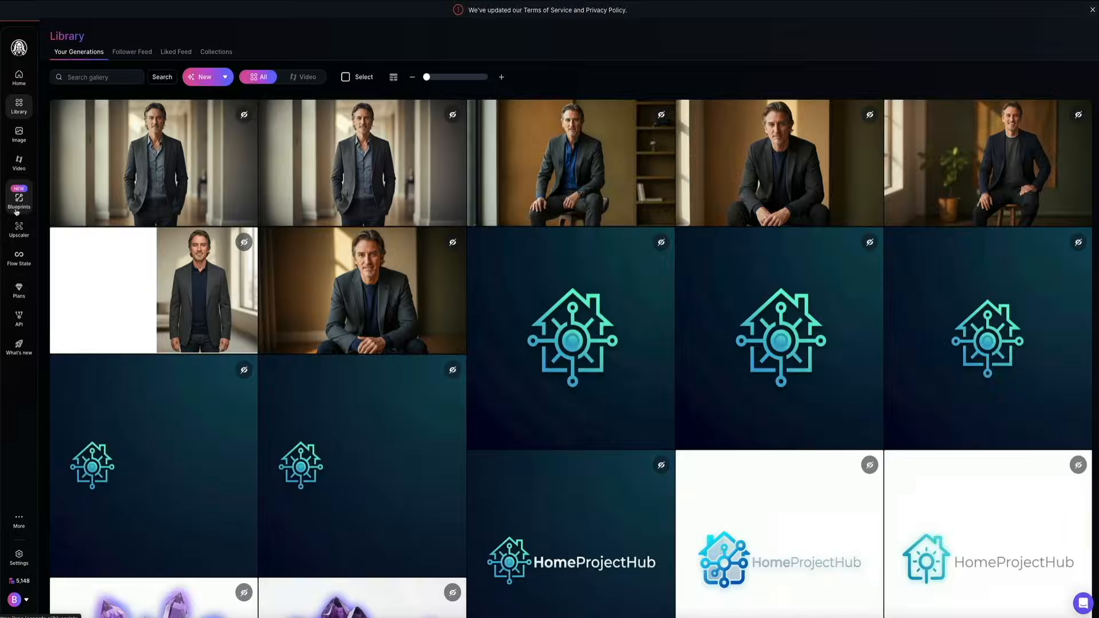
Return to Blueprints, filter them to Product & Marketing and open the Brand Mockup blueprint
click(53, 460)
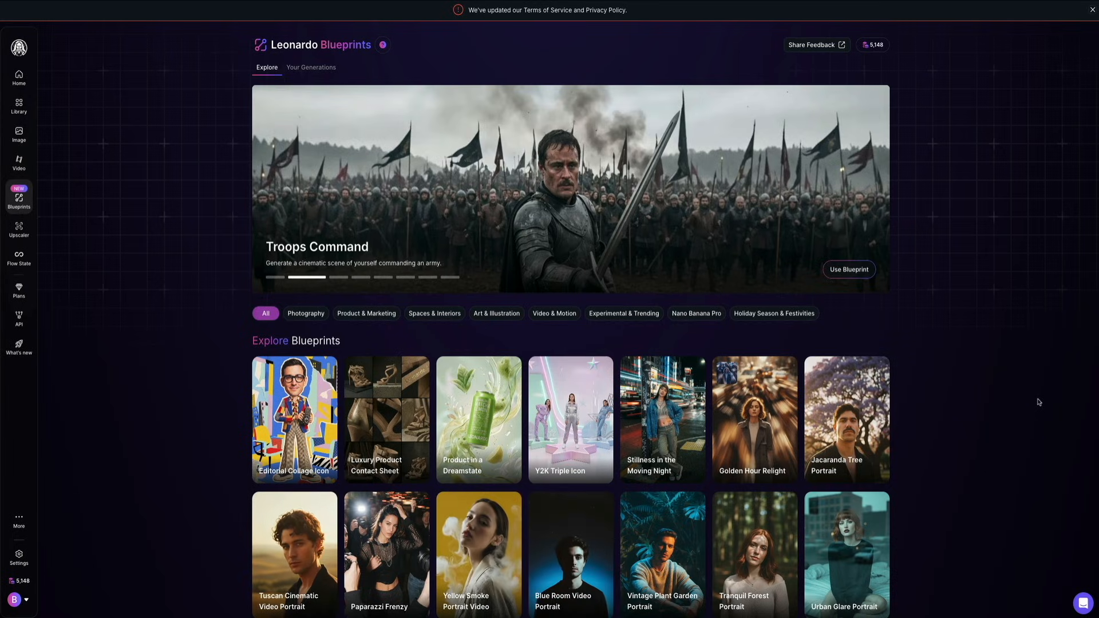
click(17, 211)
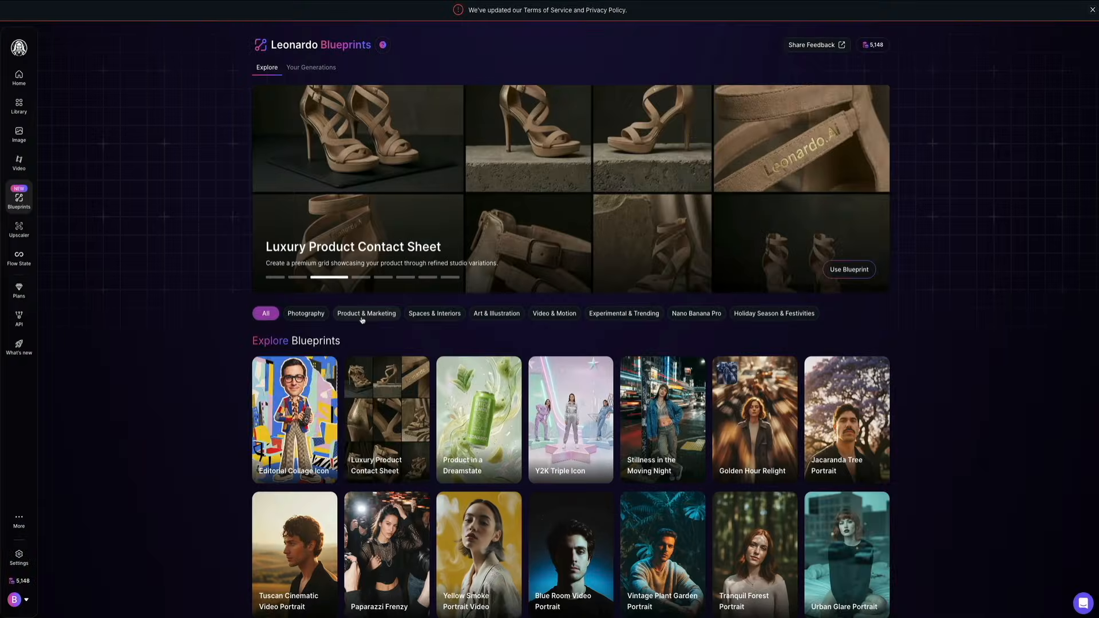
click(361, 317)
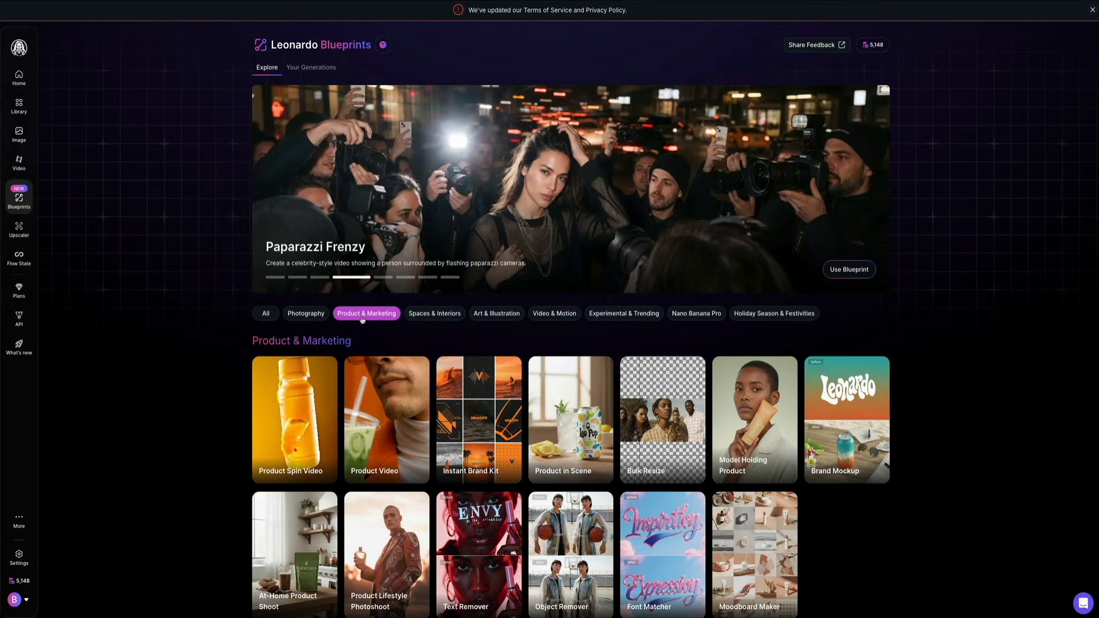
mouse_move(886, 394)
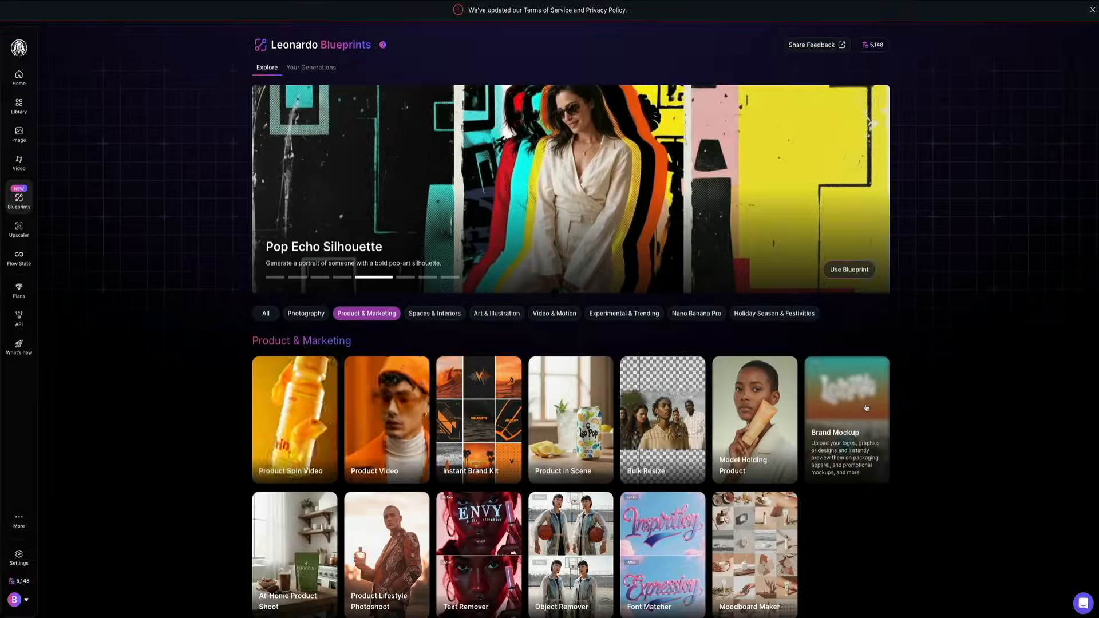
click(865, 407)
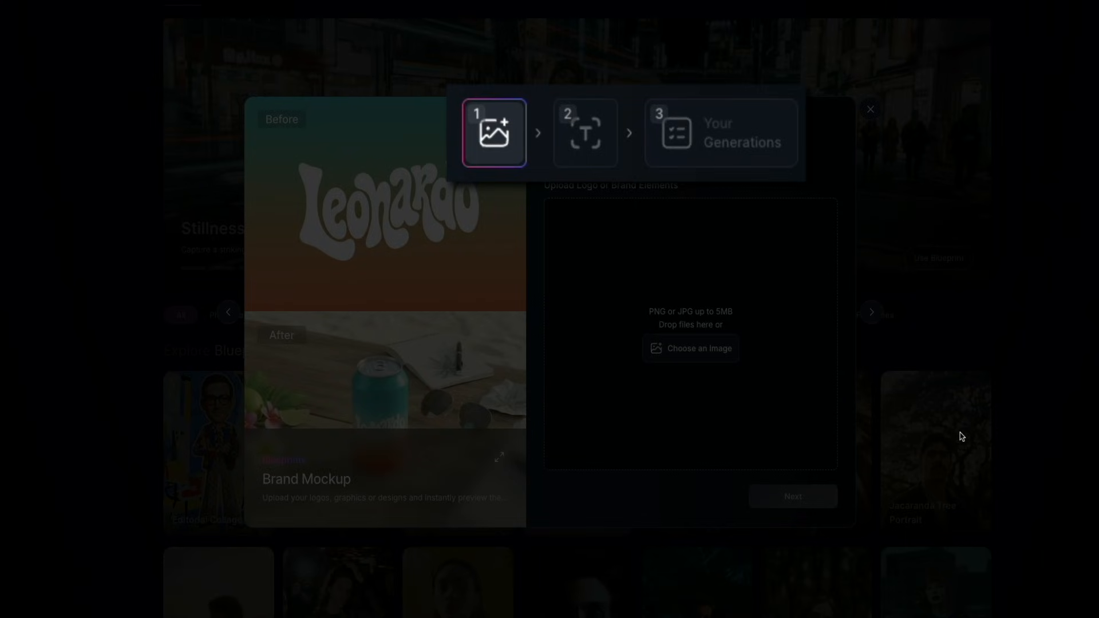
Upload "wp engine blog with ben logo.png" from the computer as the logo for the brand mockup
click(698, 359)
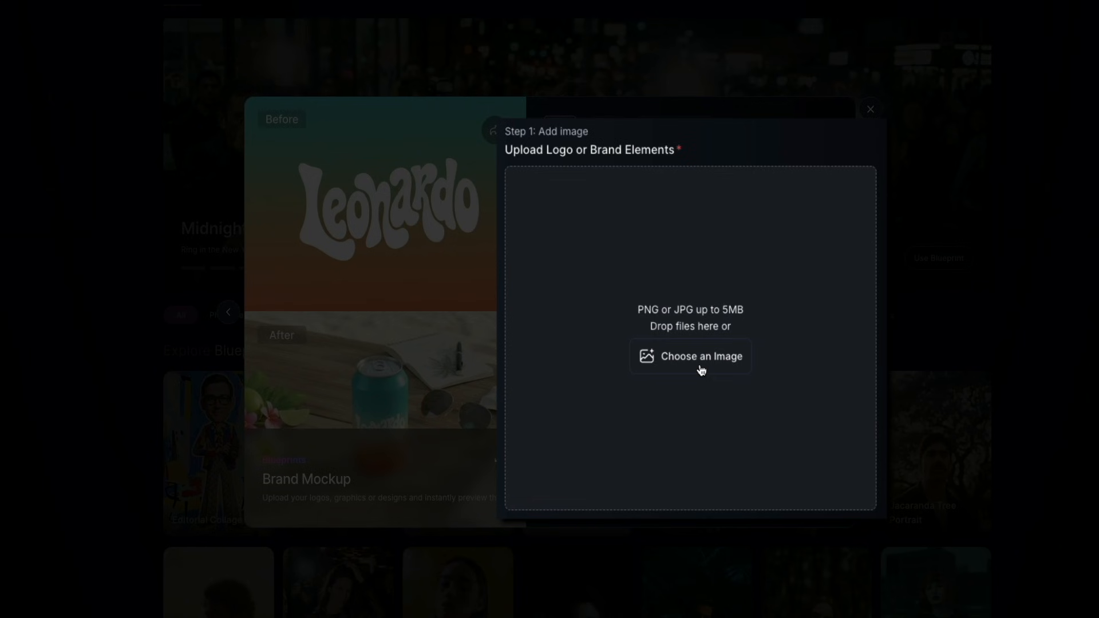
click(700, 367)
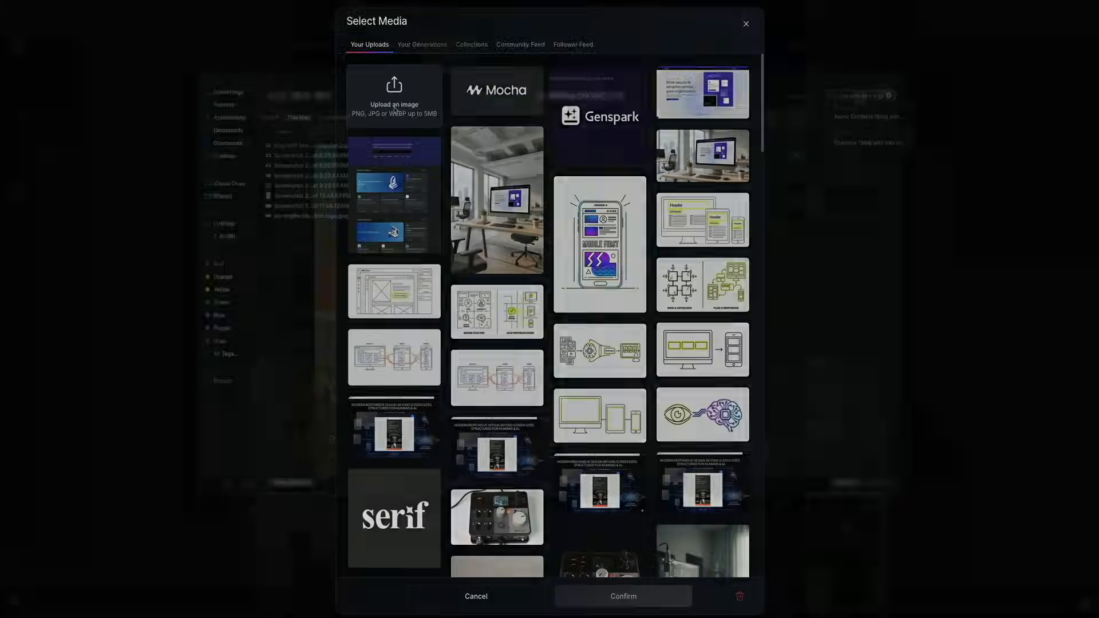
click(396, 108)
click(316, 216)
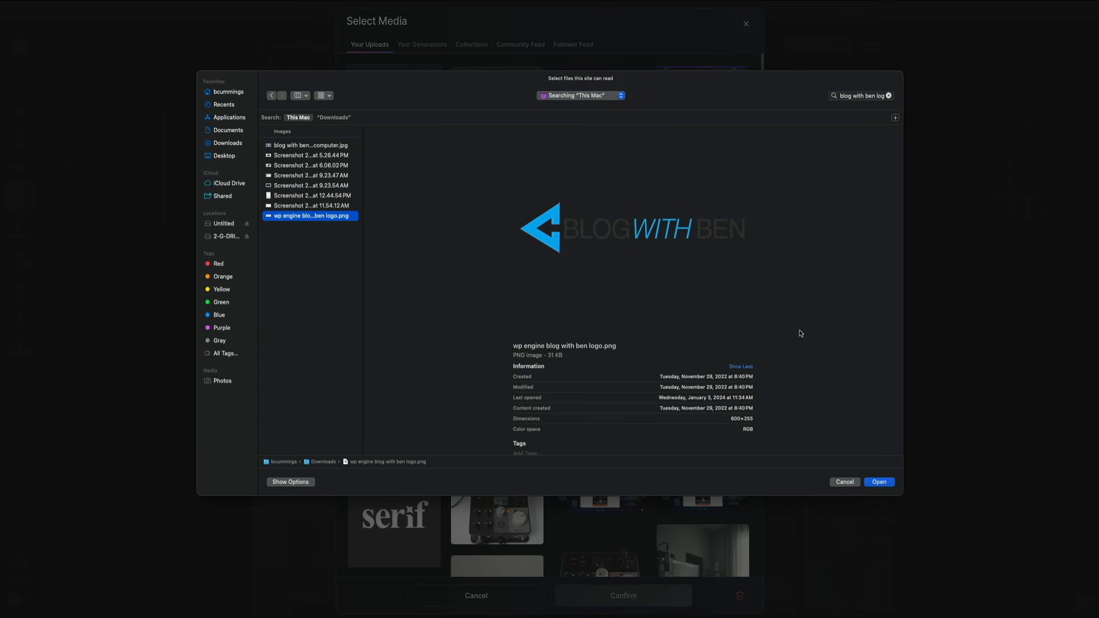
click(882, 484)
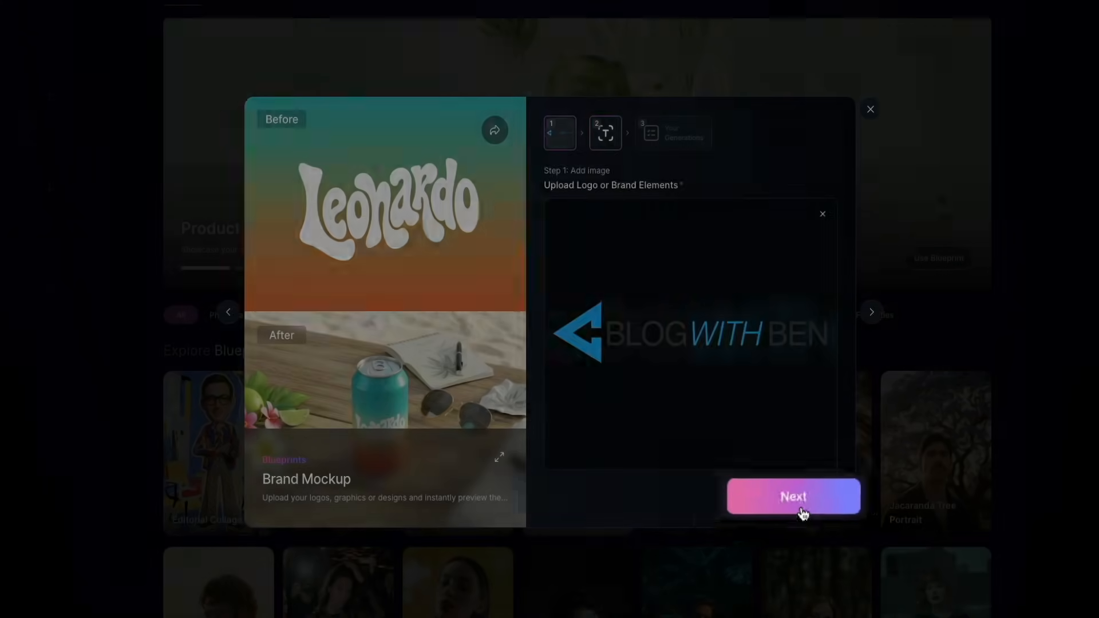
Generate the brand mockup with the placement description "on a desktop computer screen in a modern workspace"
click(800, 509)
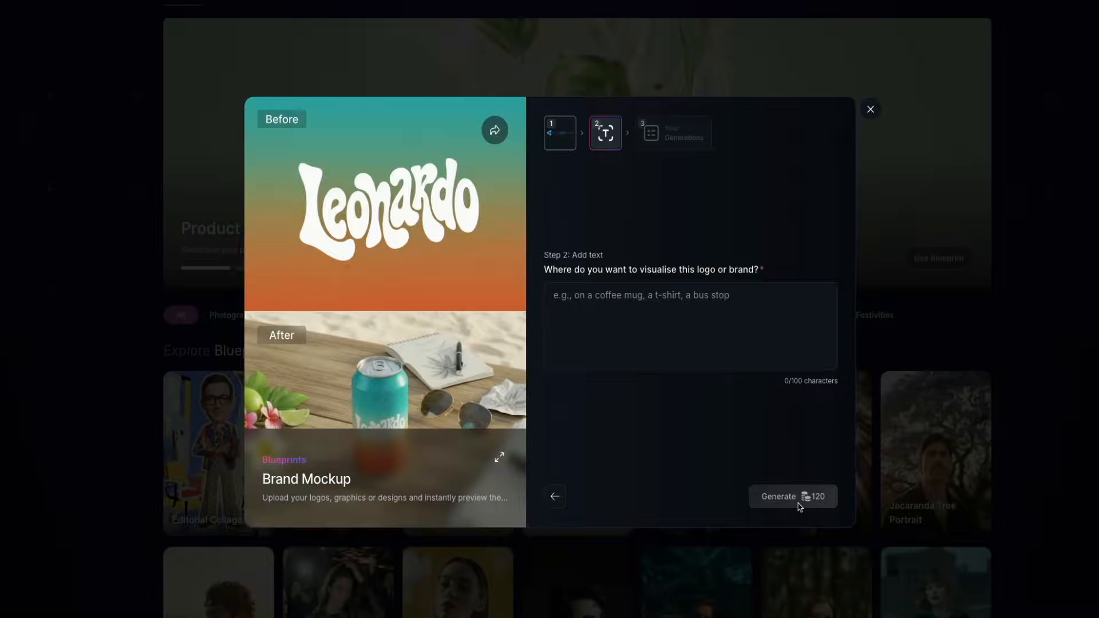
text(on a desktop computer screen in a modern workspace)
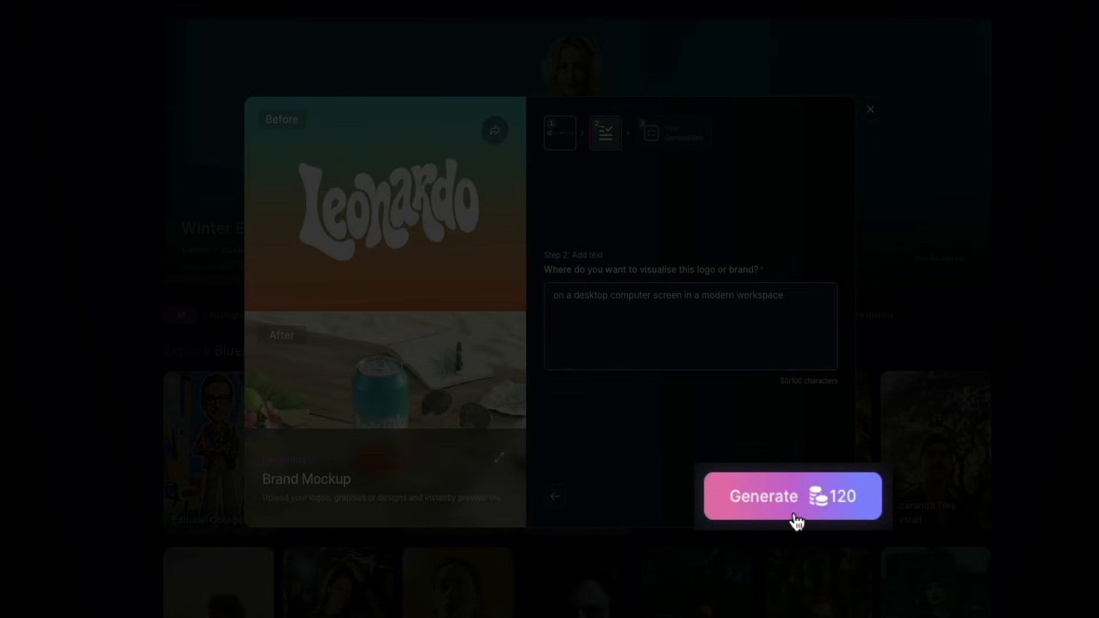
click(793, 504)
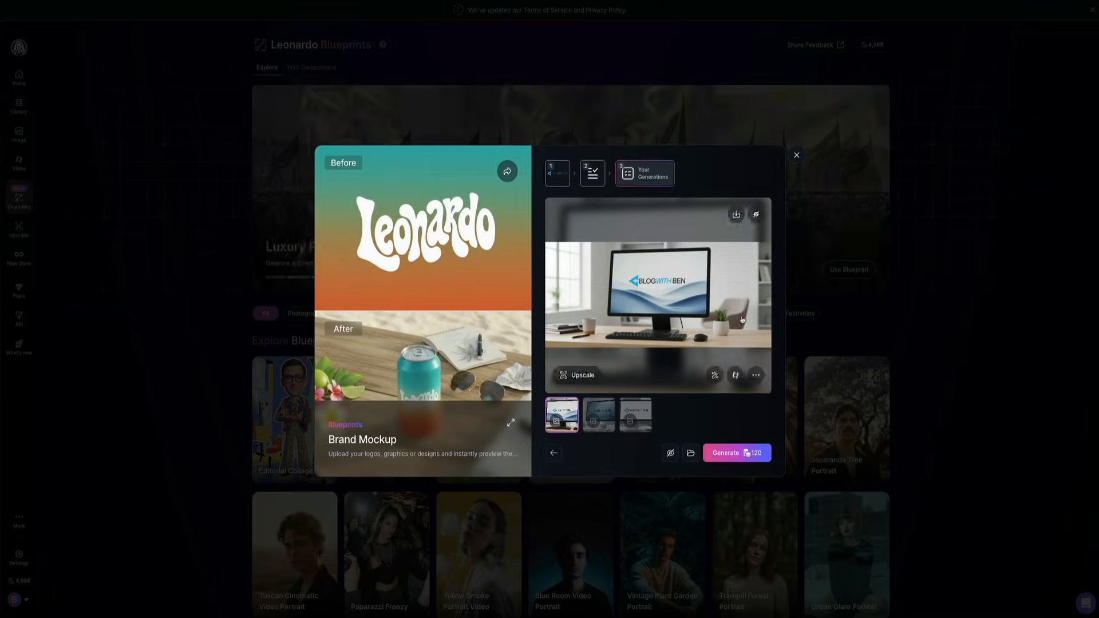
Examine the three generated brand mockups one after another at full size
click(801, 297)
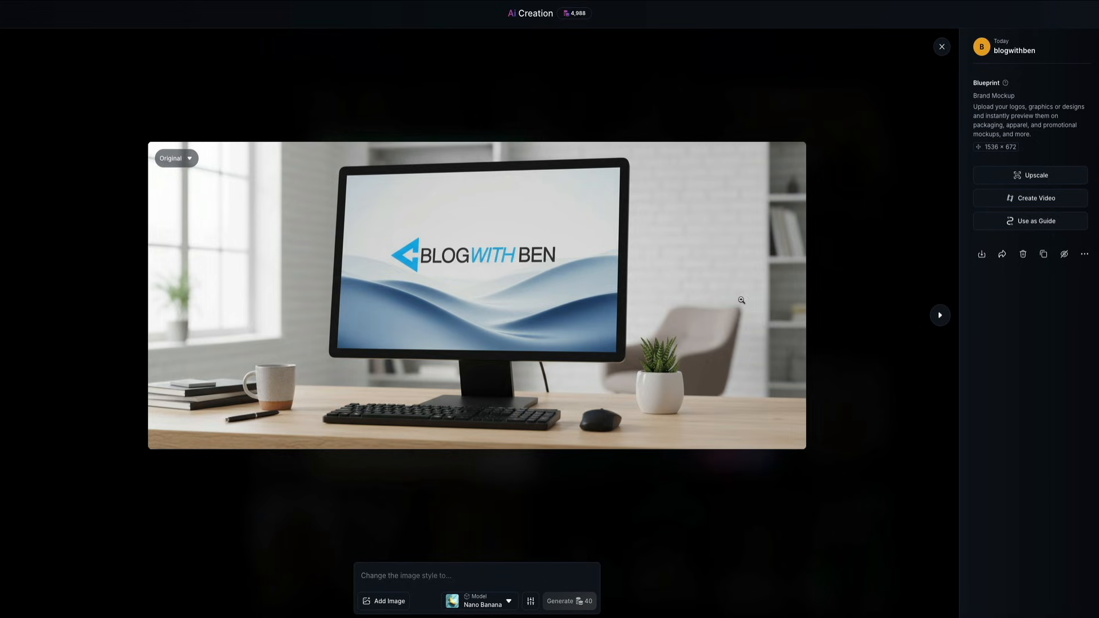
click(939, 315)
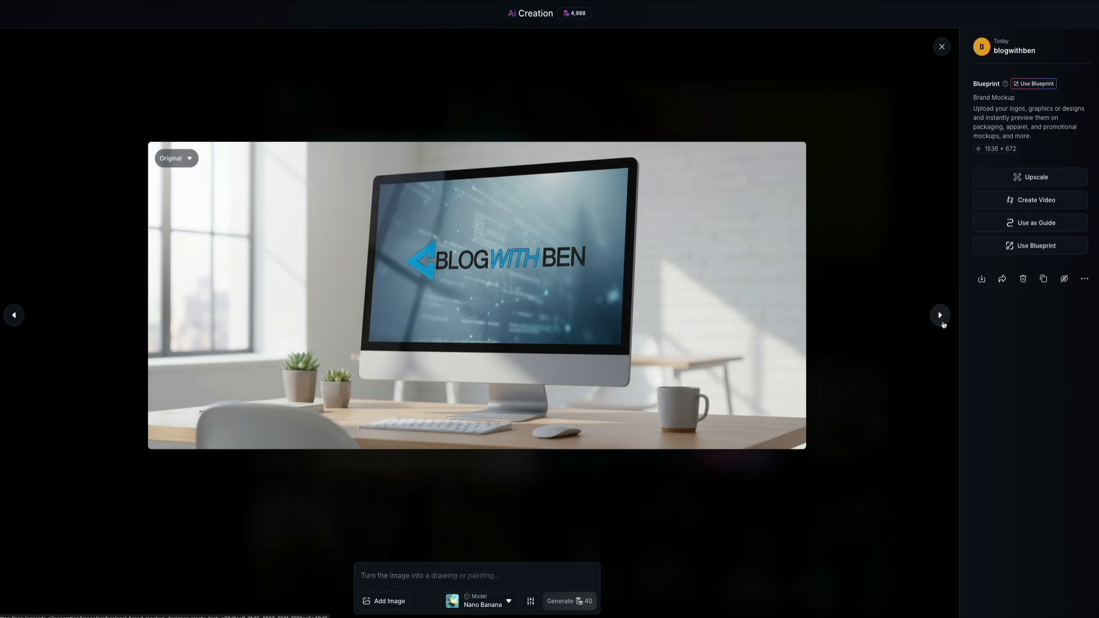
click(941, 320)
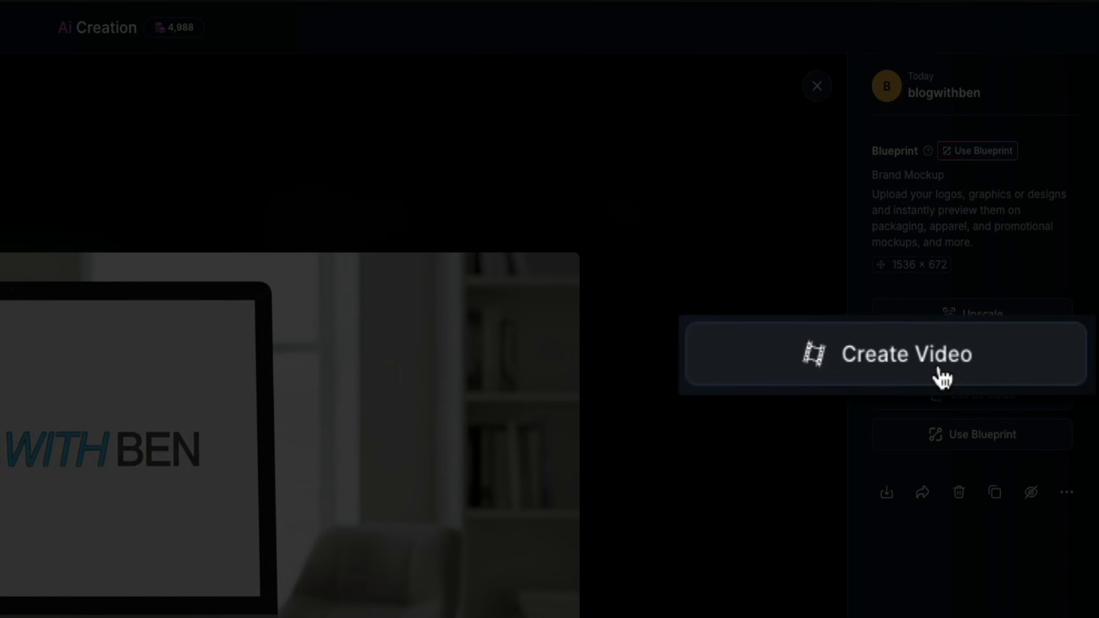
Create a video from the third mockup, with the plain white monitor screen, using the Kling 2.6 model, and view it at full size
click(941, 378)
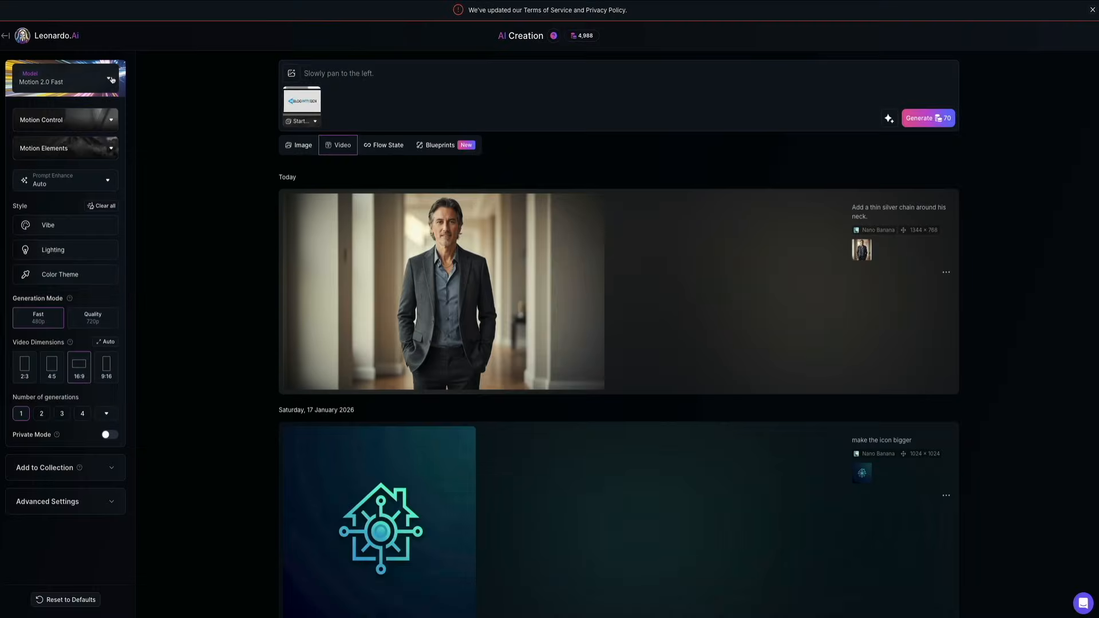
click(112, 79)
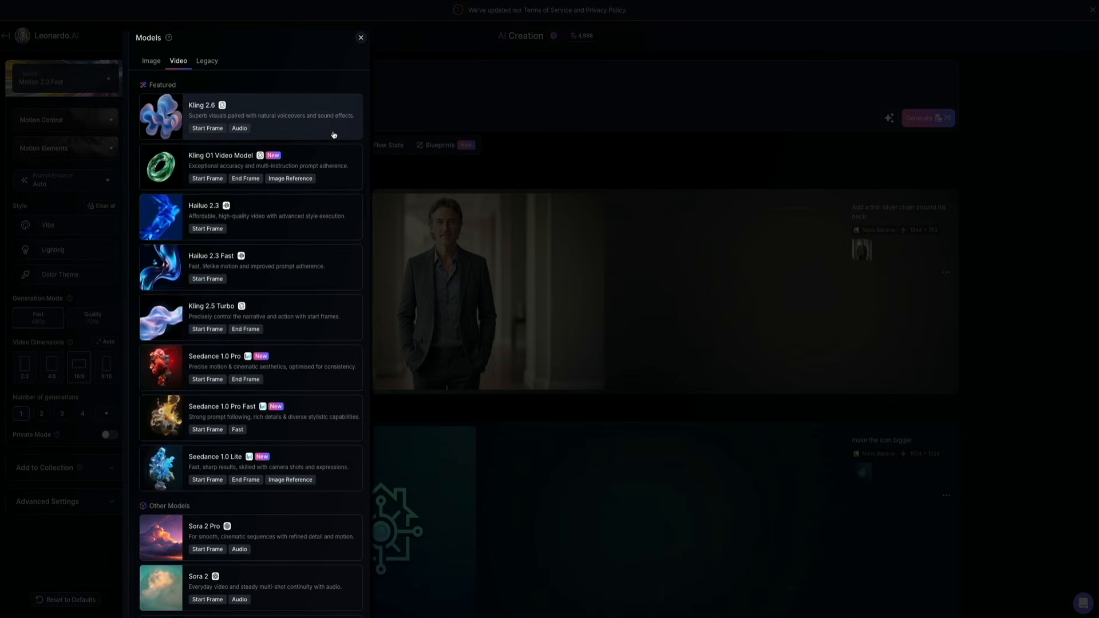
click(310, 119)
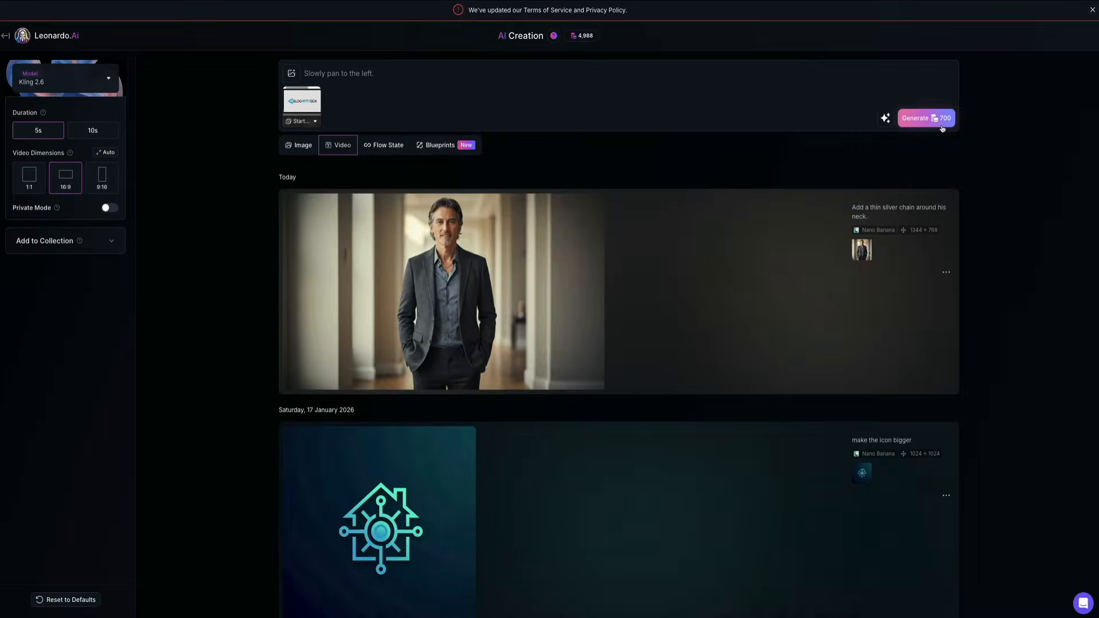
click(1031, 135)
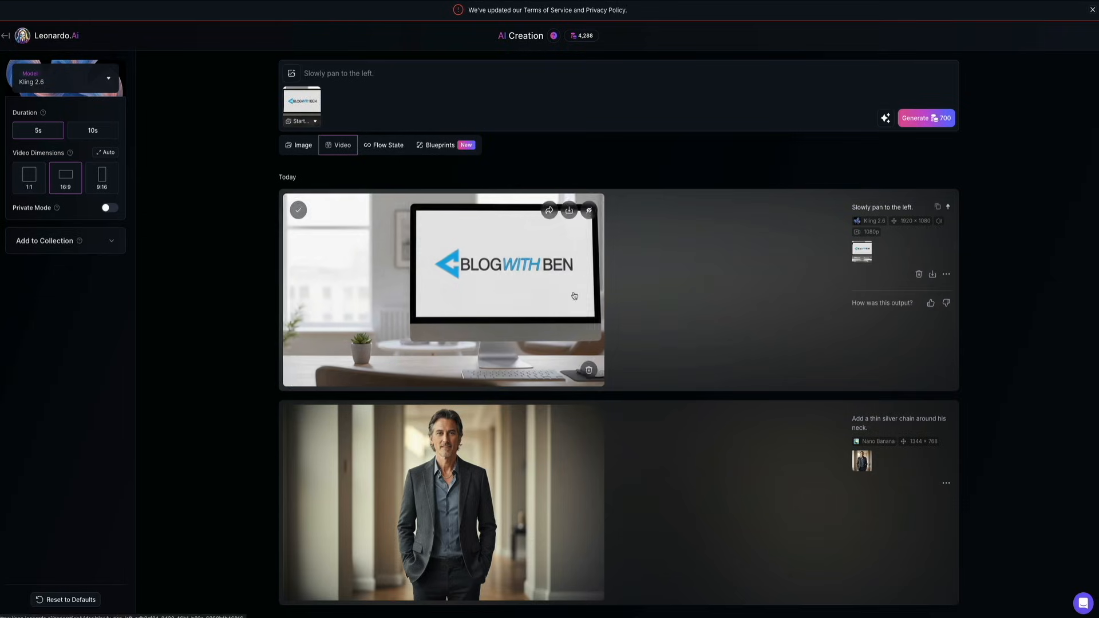
click(574, 296)
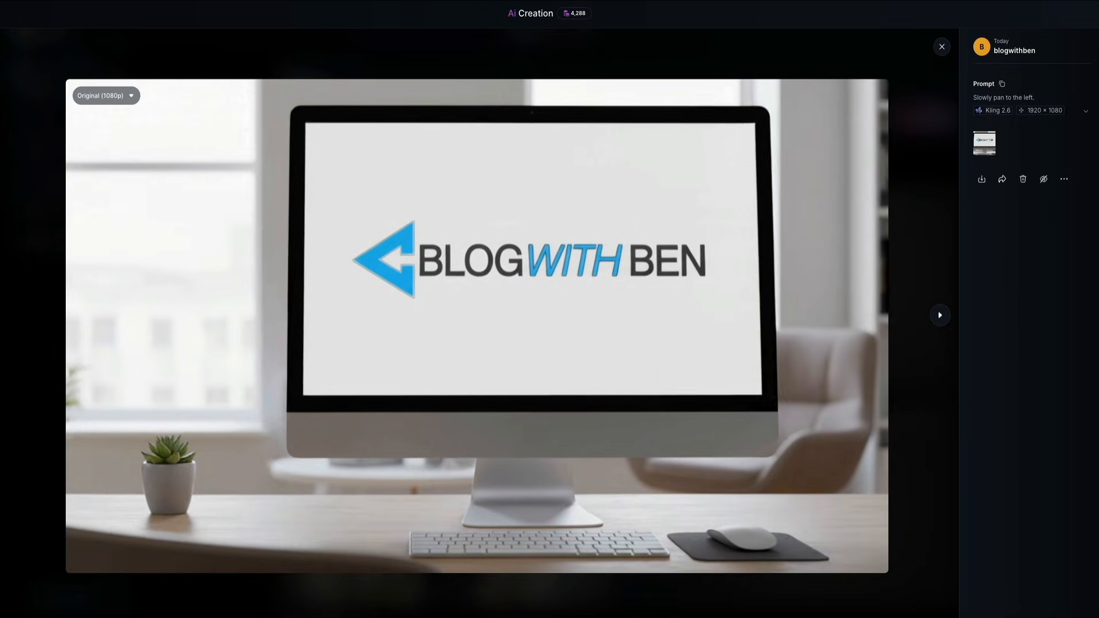
click(941, 47)
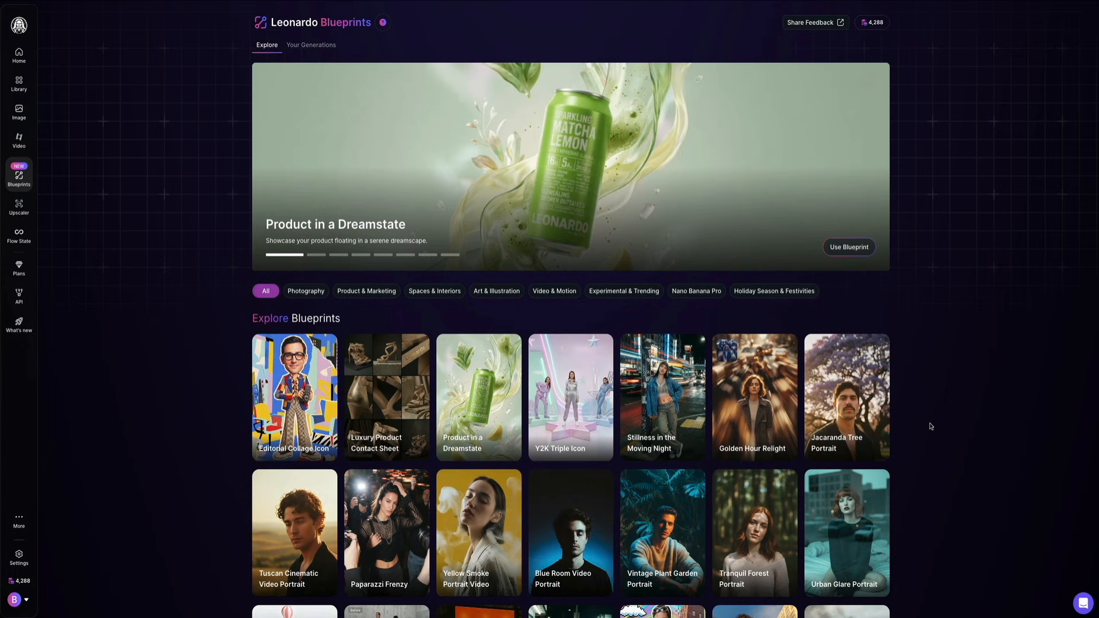
Open the Troops Command blueprint and choose the uploaded cutout photo of the smiling man in a black shirt as its image
scroll(930, 426, down, 6)
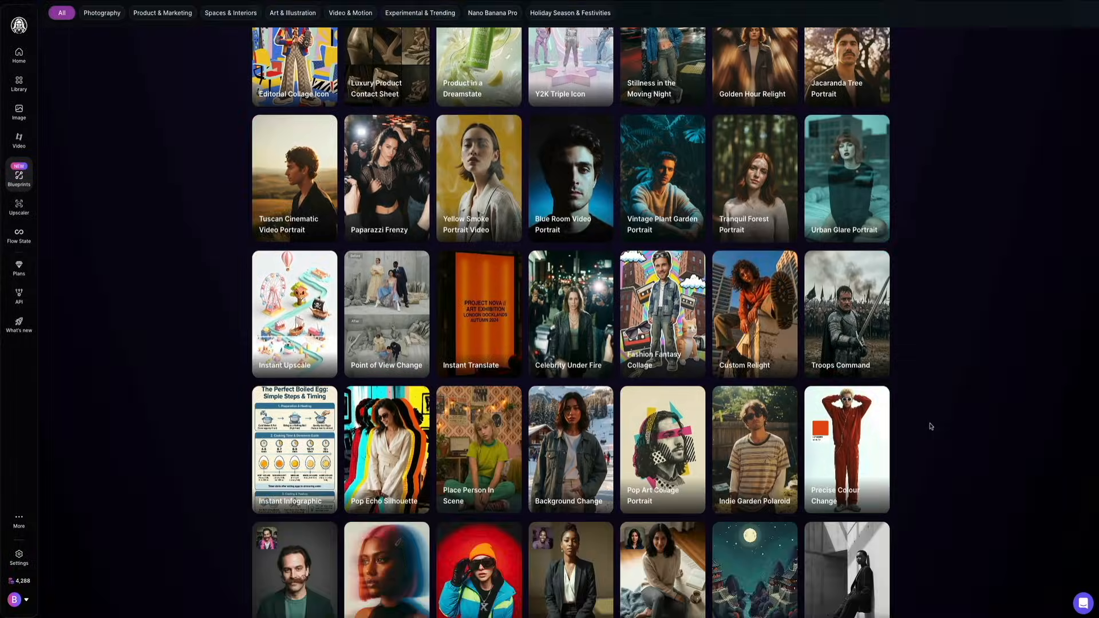
mouse_move(887, 375)
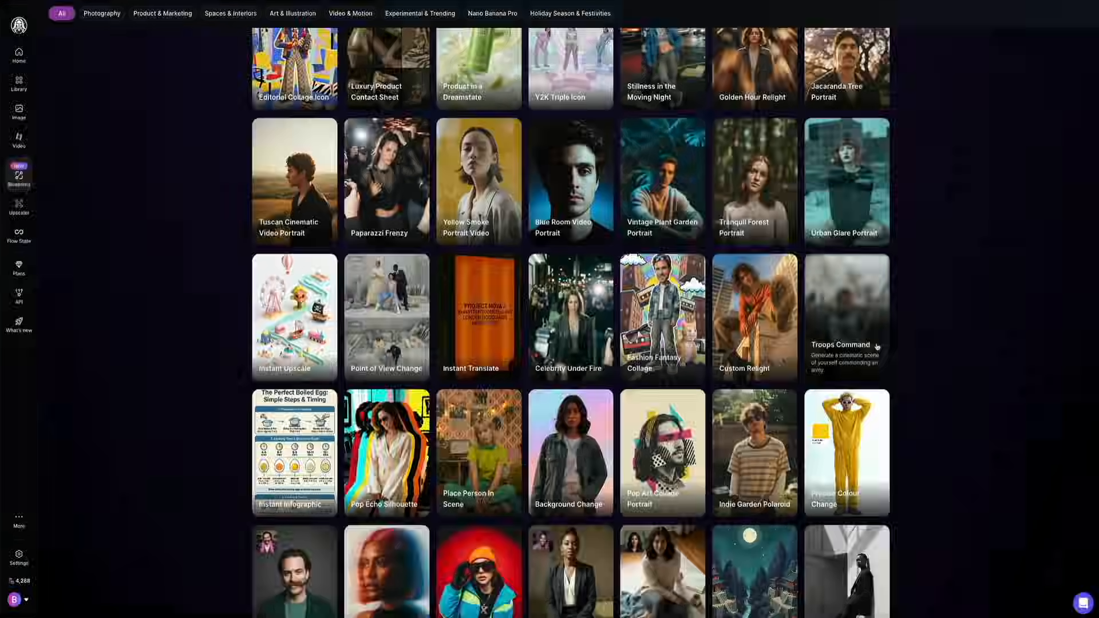
click(877, 346)
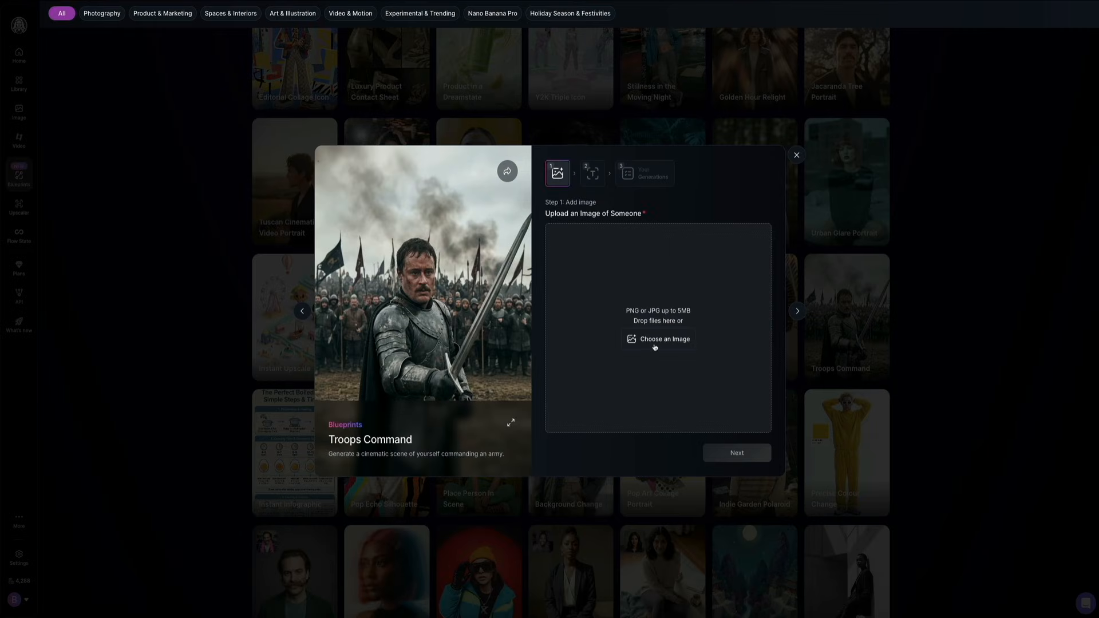
click(654, 342)
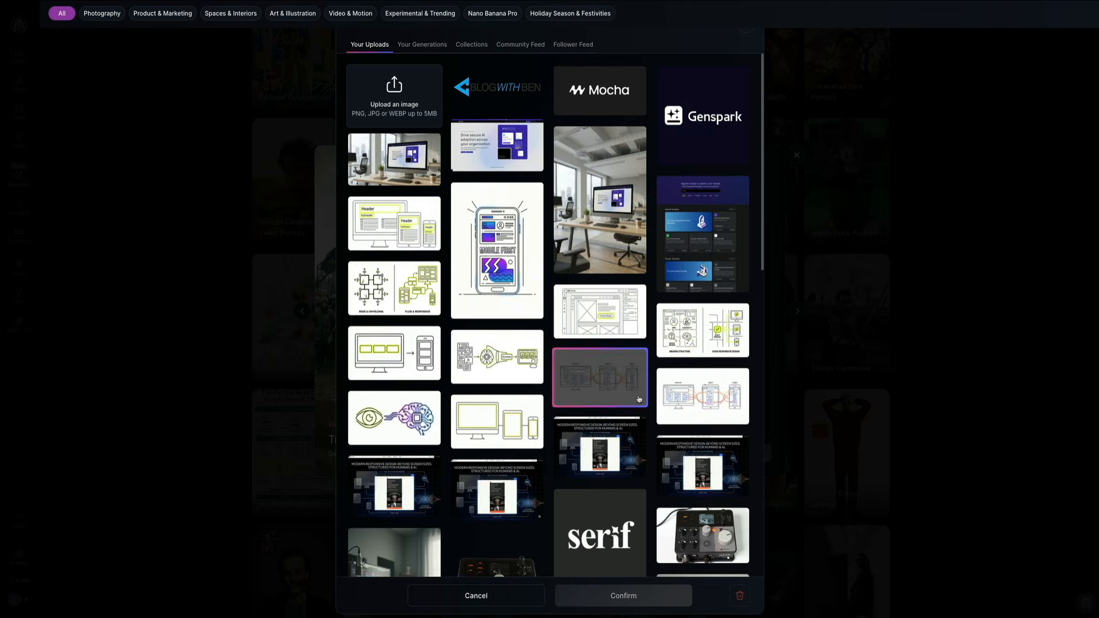
scroll(638, 399, down, 5)
scroll(638, 398, down, 2)
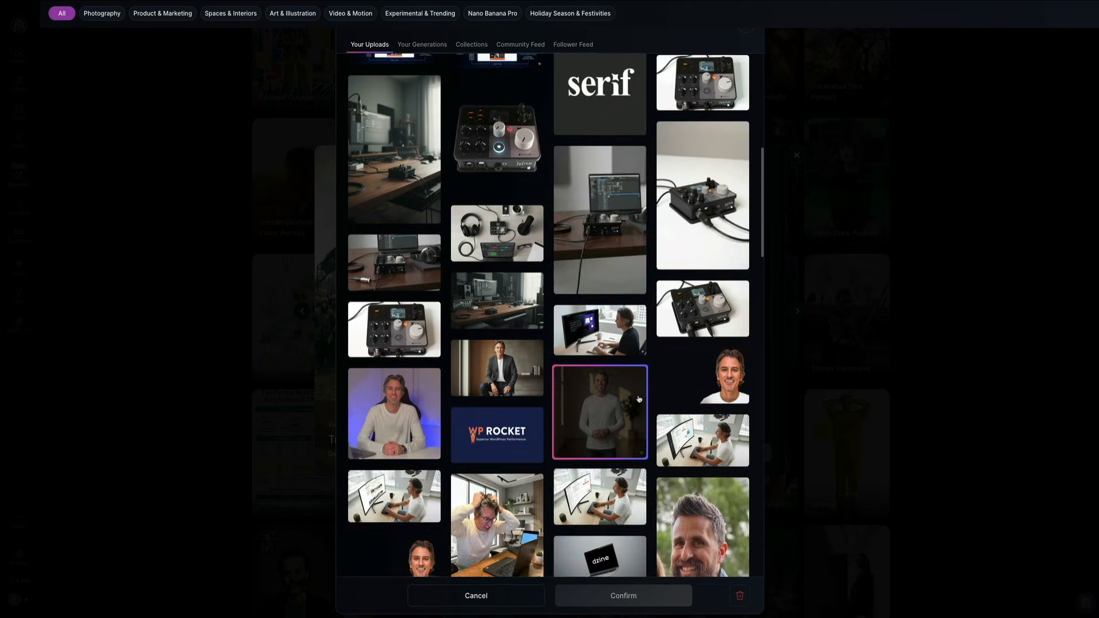
scroll(639, 399, down, 3)
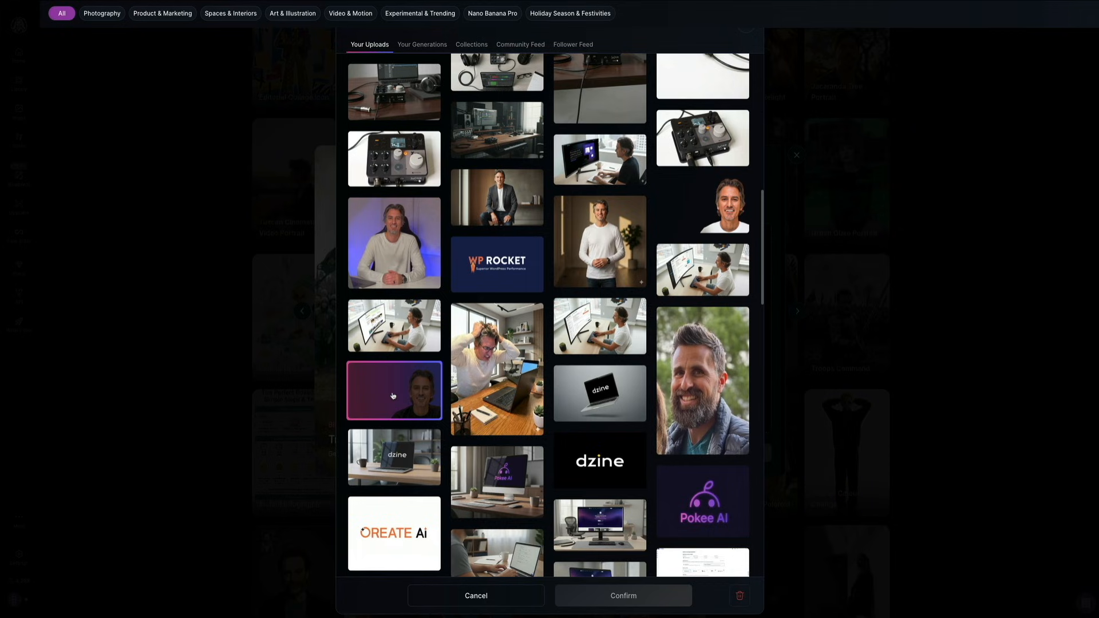
click(393, 396)
click(633, 595)
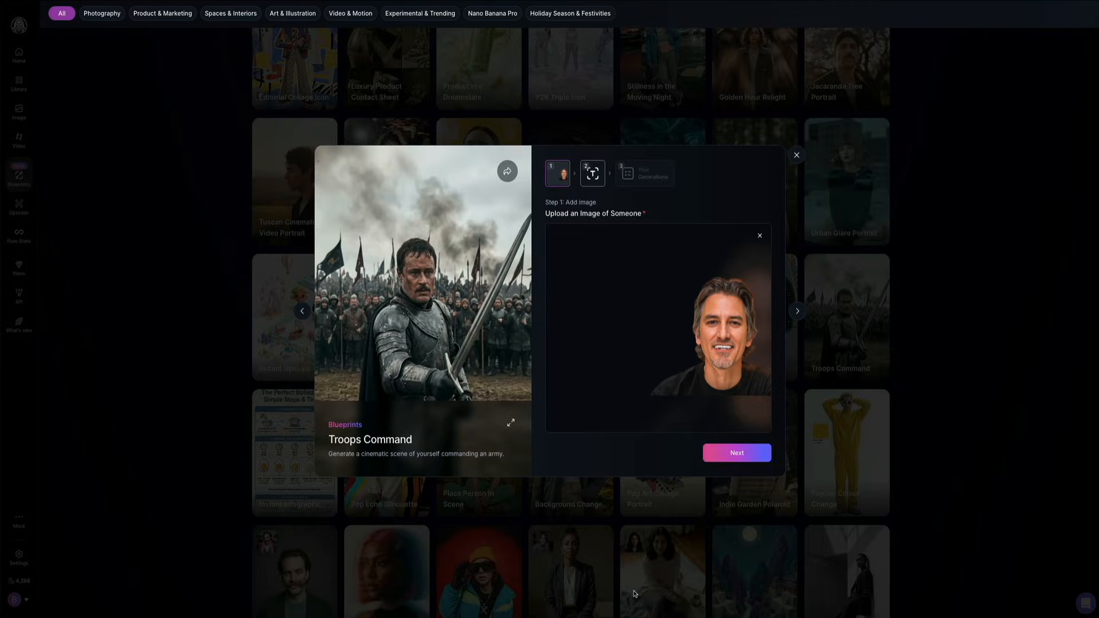
Set the command dialogue to "Freedom!" and generate the Troops Command scene
click(737, 454)
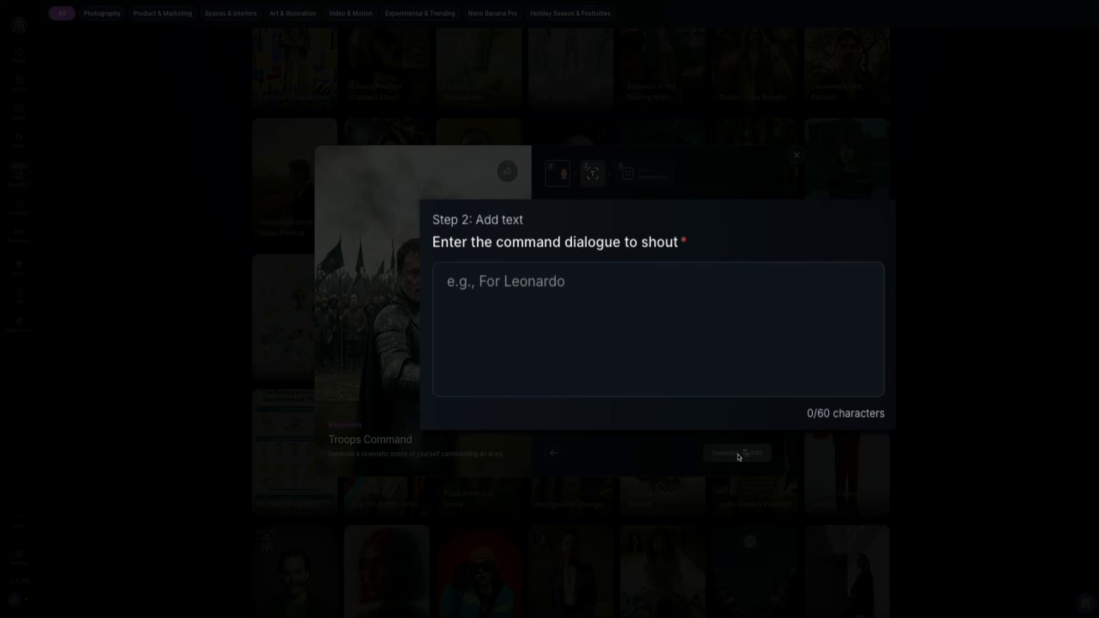
click(532, 300)
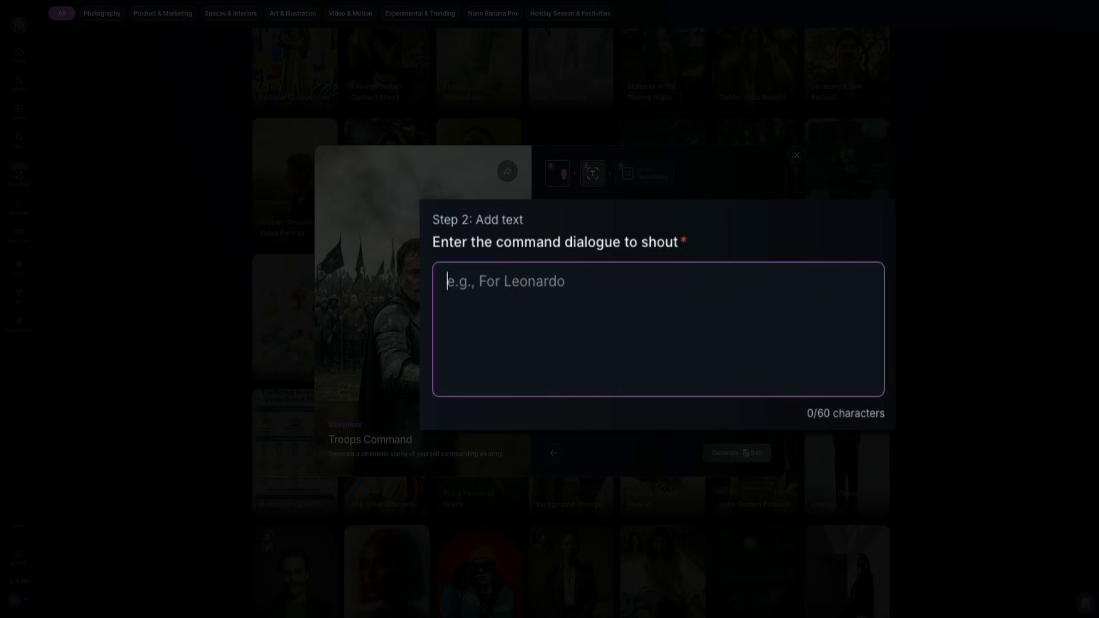
text(Freedom!)
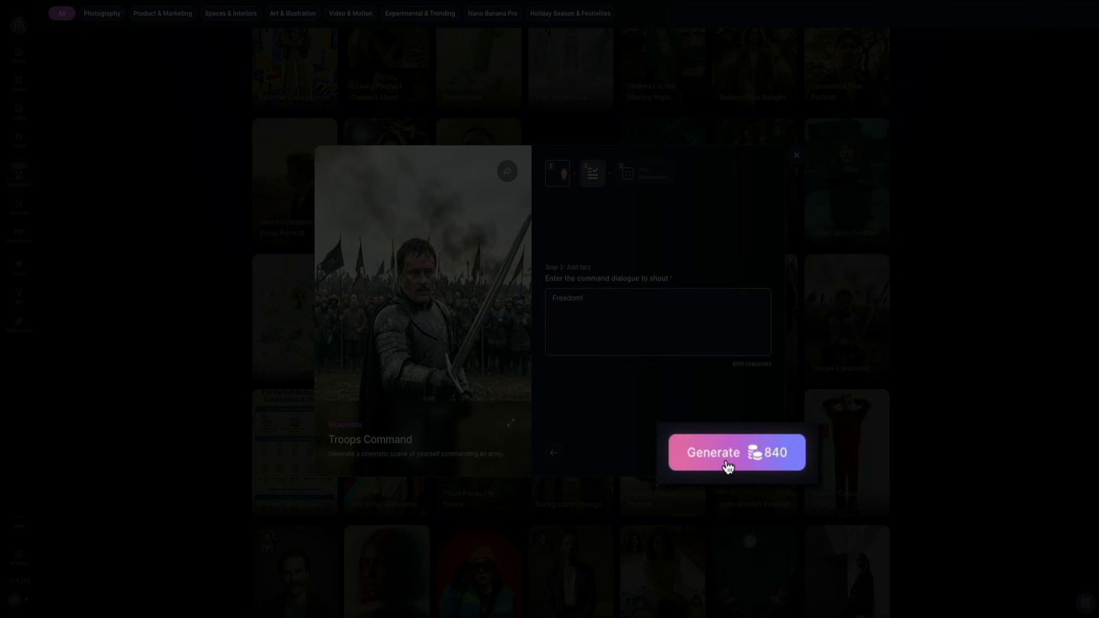
click(725, 459)
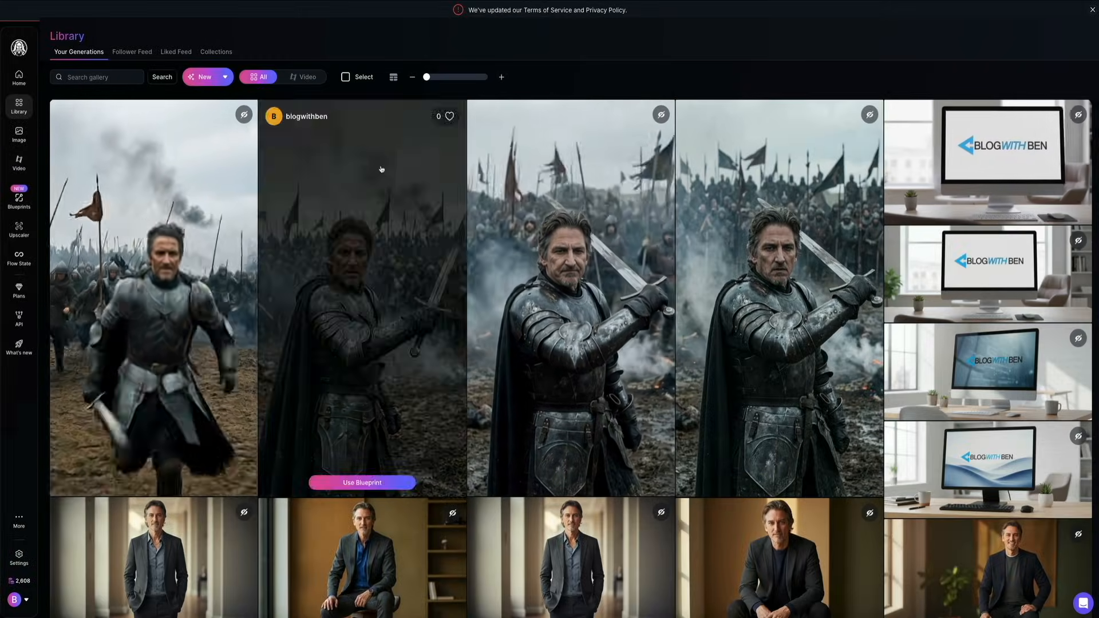
Examine the generated armoured commander image and the Troops Command video at full size in the library
click(381, 169)
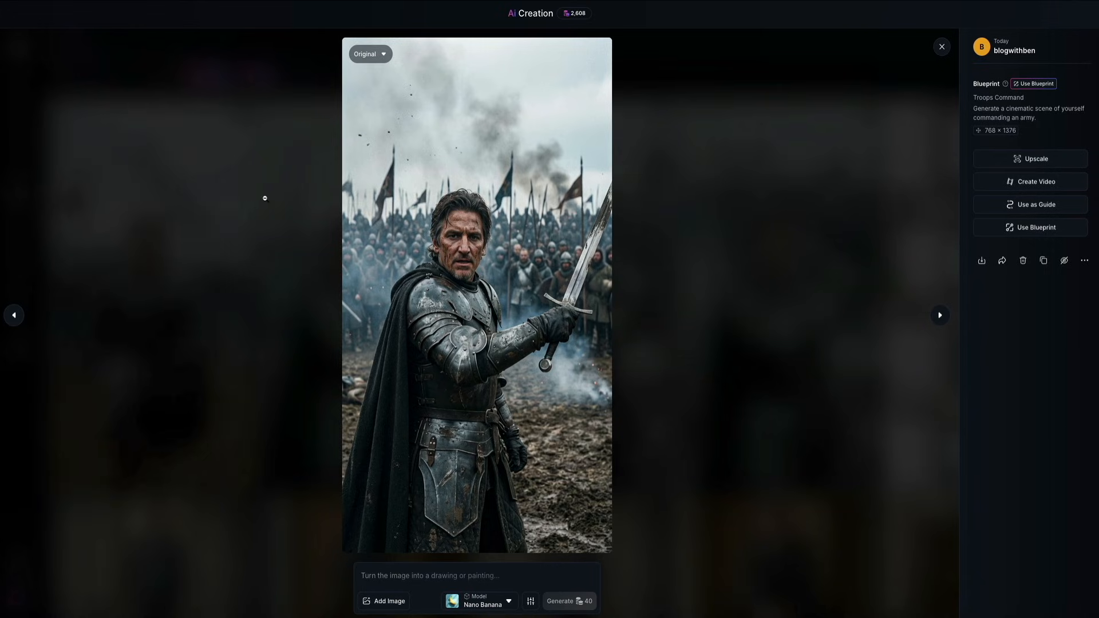
click(14, 315)
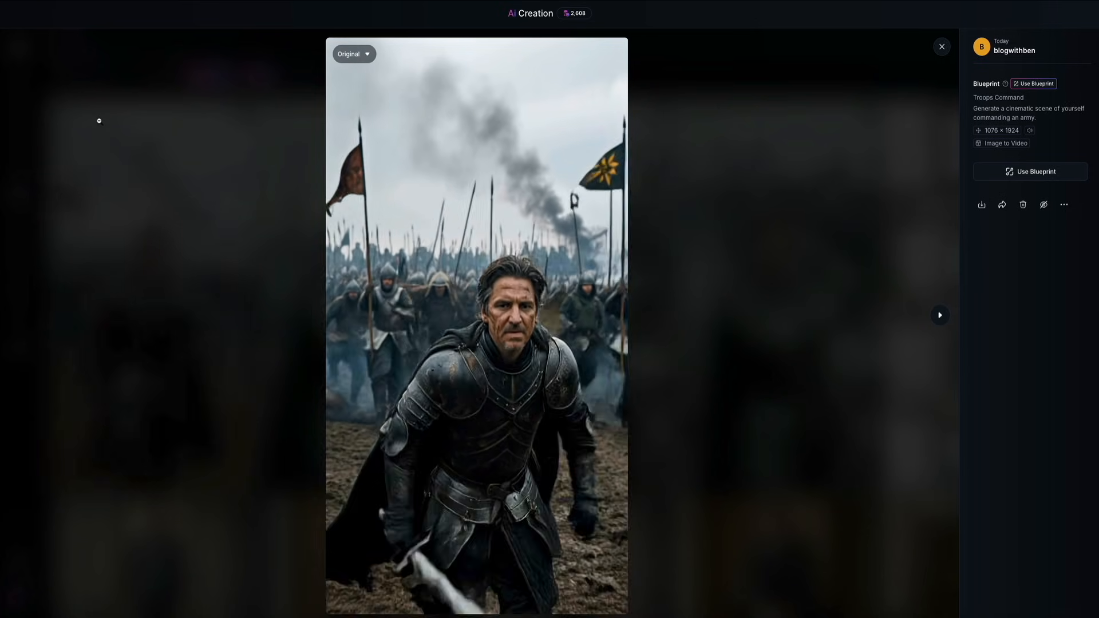
click(99, 120)
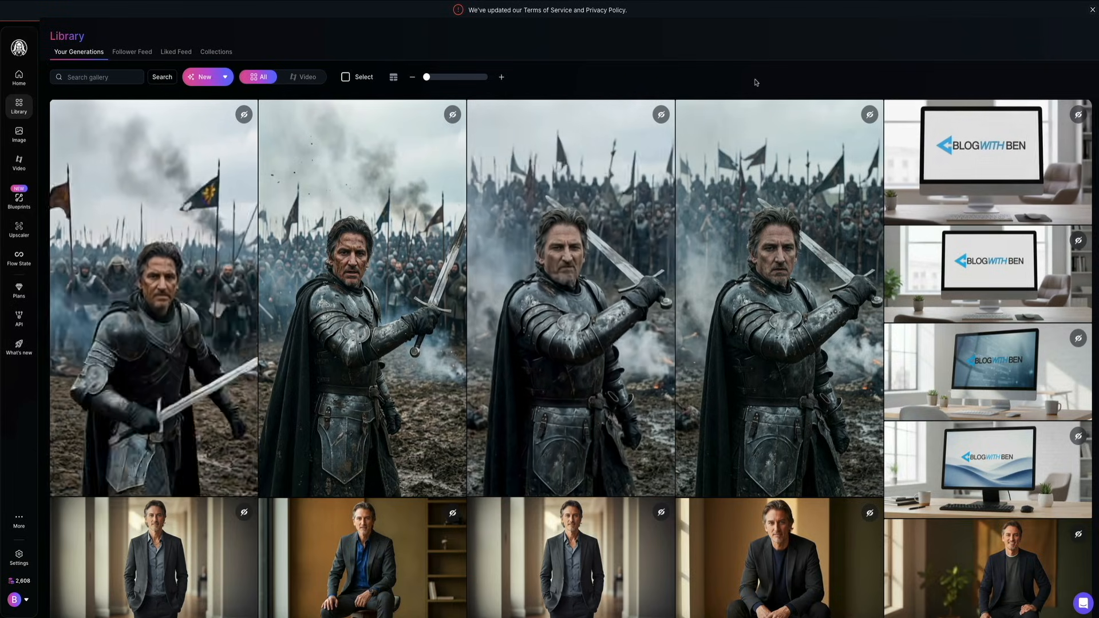
Return to Blueprints and look through the full collection of available blueprints down to the holiday ones
click(19, 200)
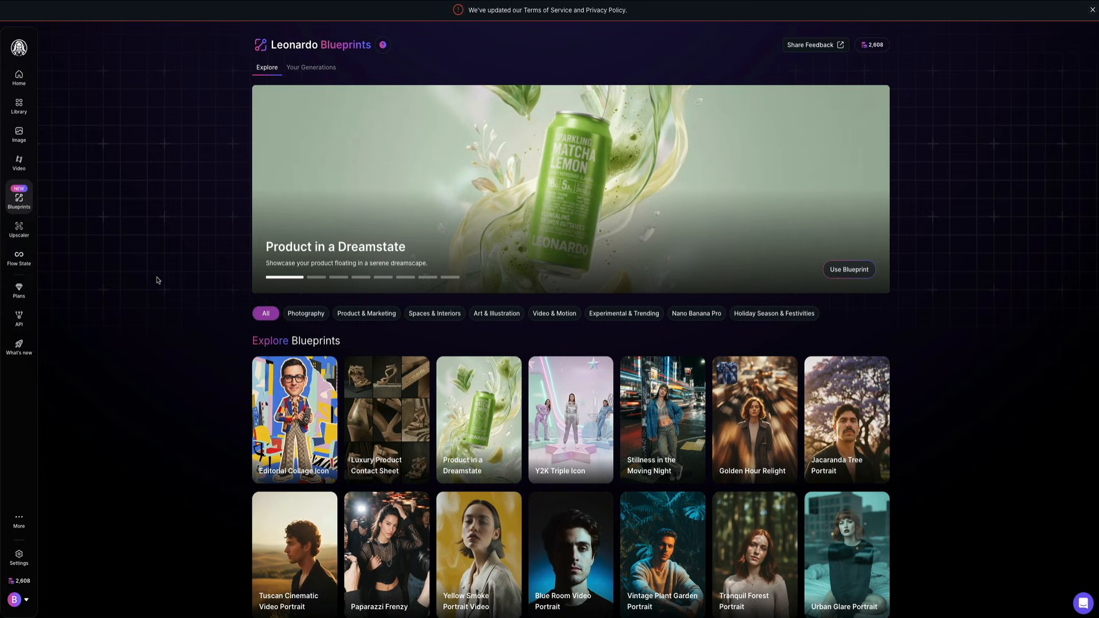
scroll(158, 279, down, 3)
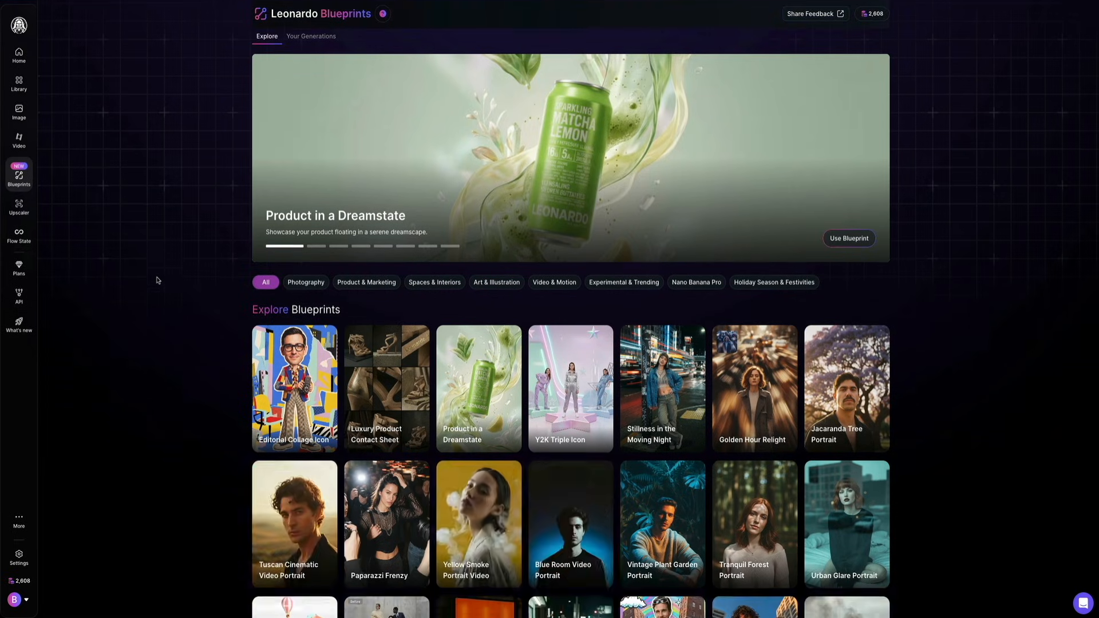
scroll(158, 279, down, 1)
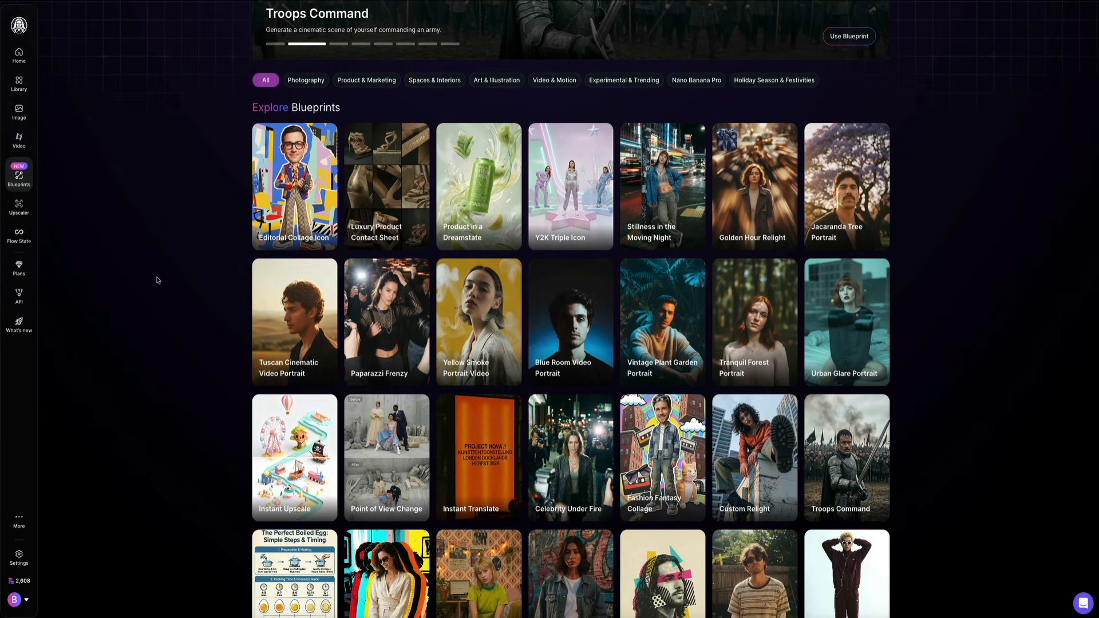
scroll(158, 280, down, 2)
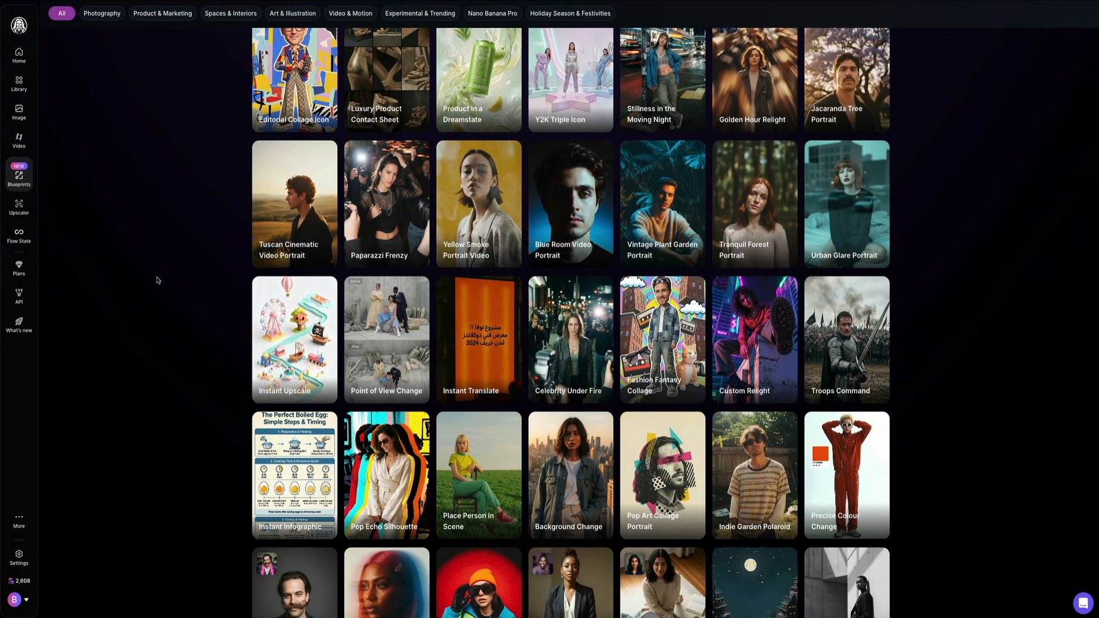
scroll(158, 279, down, 3)
scroll(158, 280, down, 3)
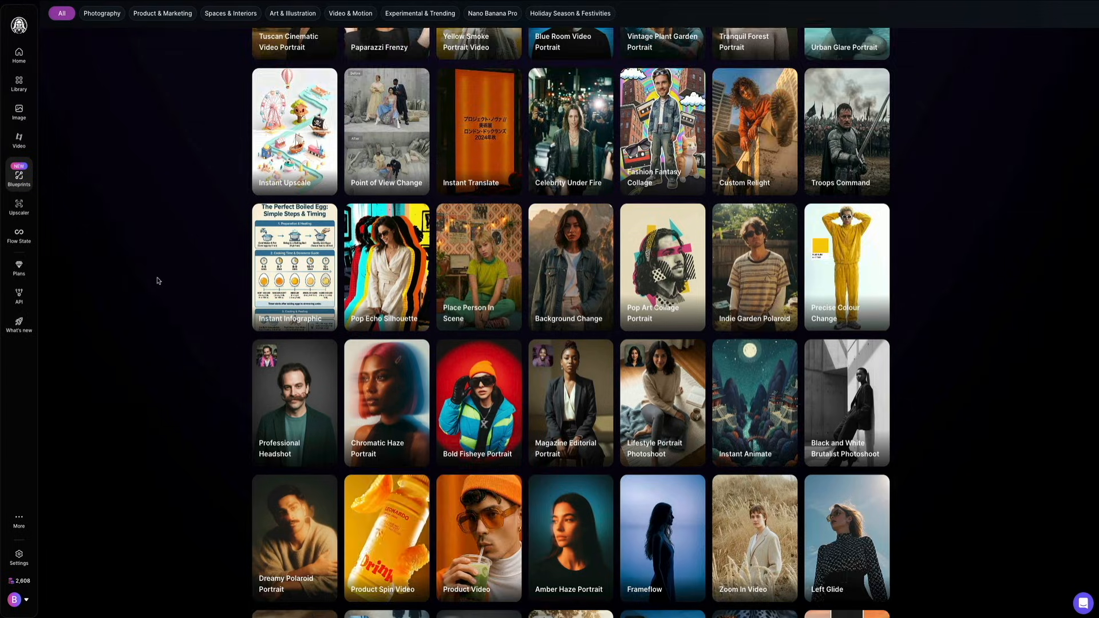
scroll(158, 280, down, 2)
scroll(158, 279, down, 2)
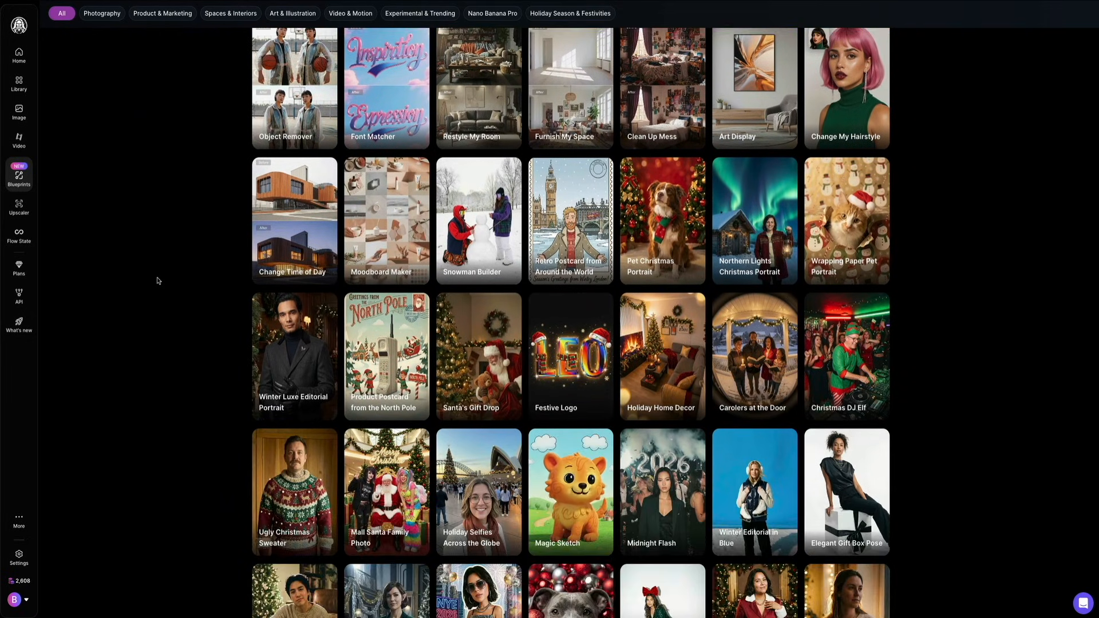
scroll(158, 281, down, 3)
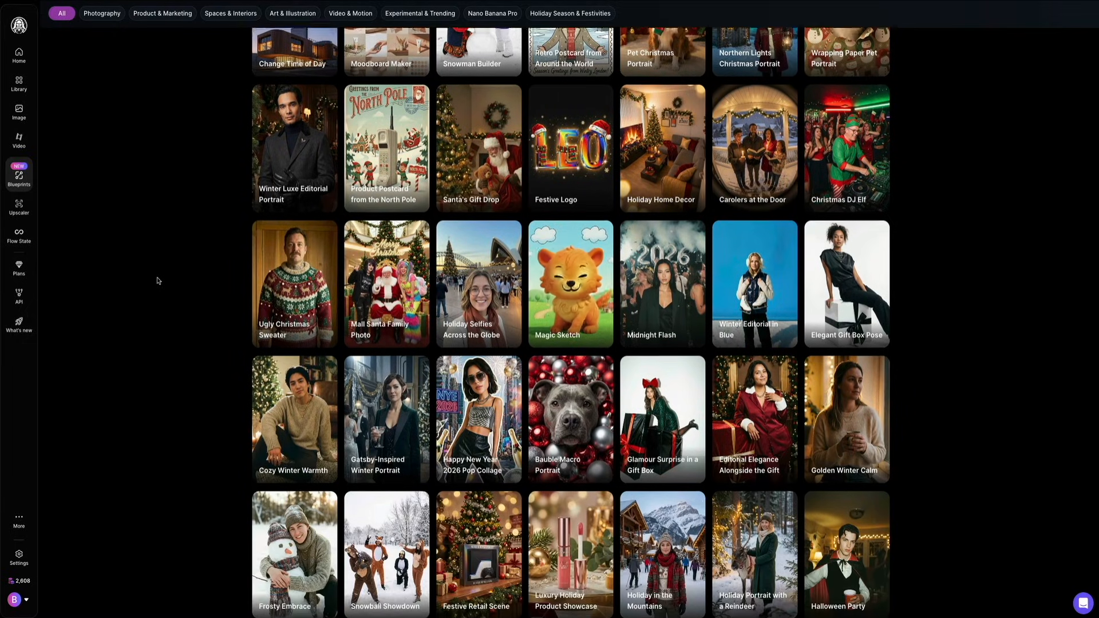
scroll(159, 280, down, 2)
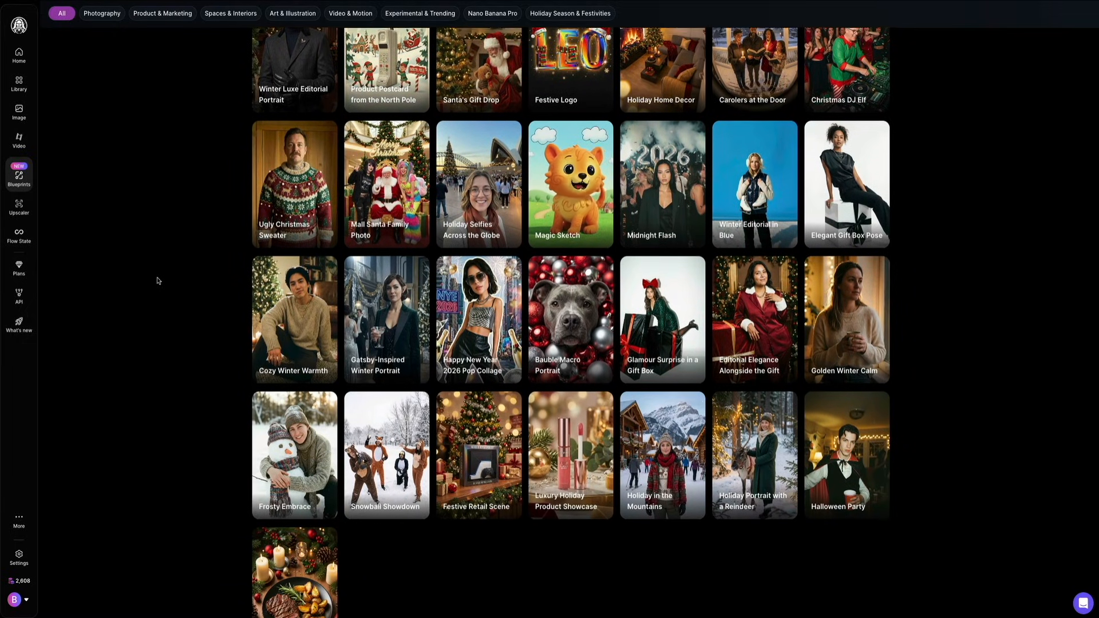